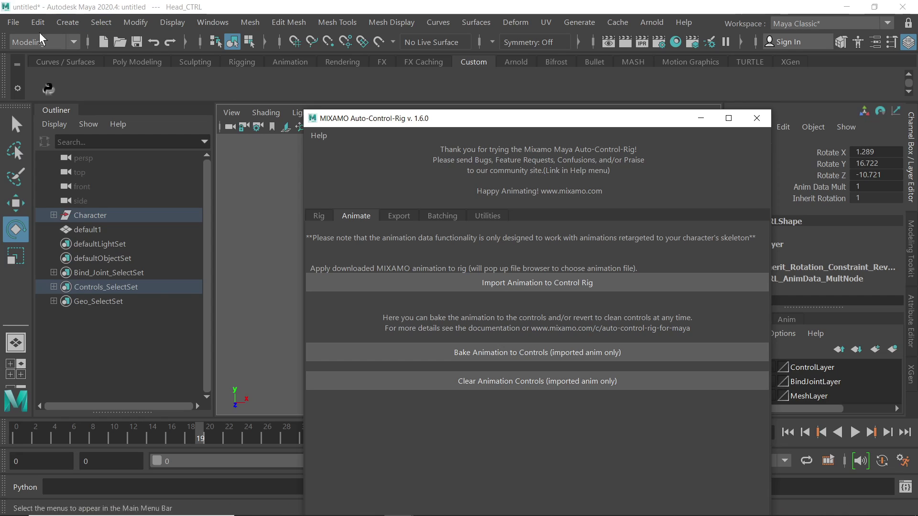
# Start a new scene without saving the current one and import mujer_guerrera.fbx from the Downloads folder.
pyautogui.hotkey('ctrl', 'n')
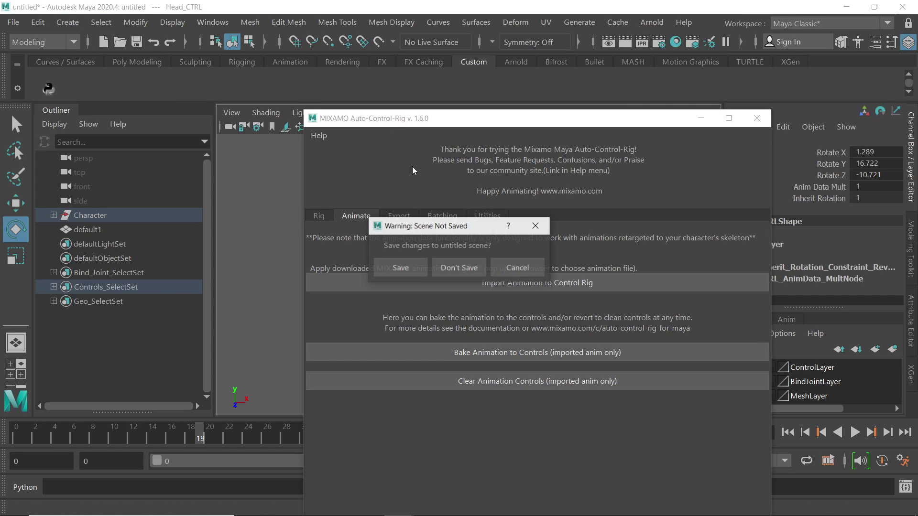
pyautogui.click(459, 268)
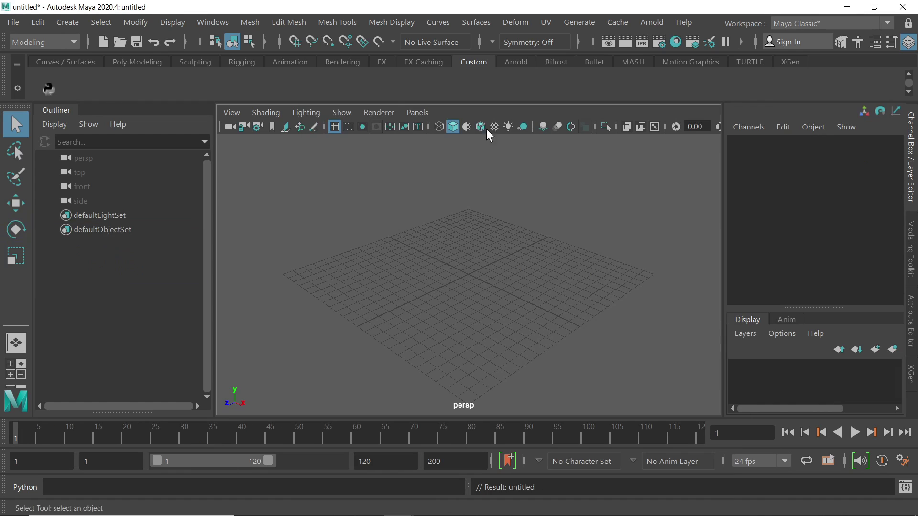
pyautogui.click(12, 22)
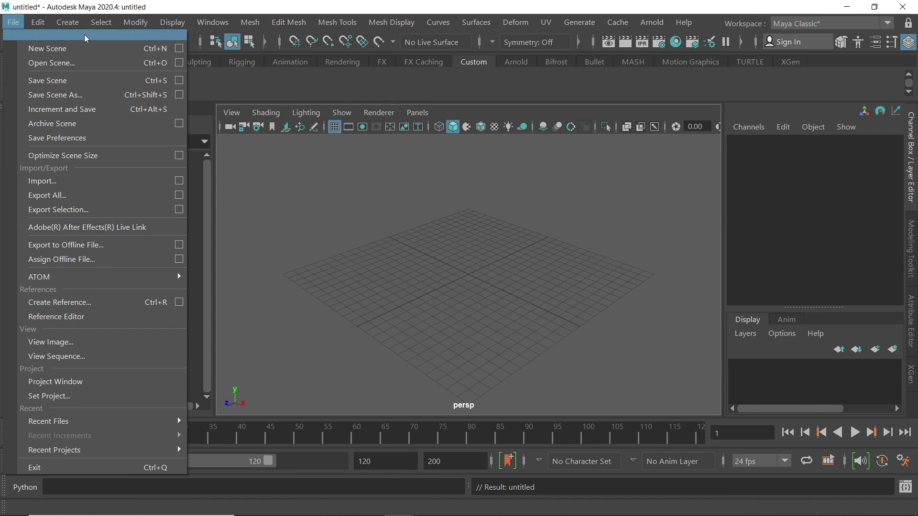
pyautogui.click(45, 181)
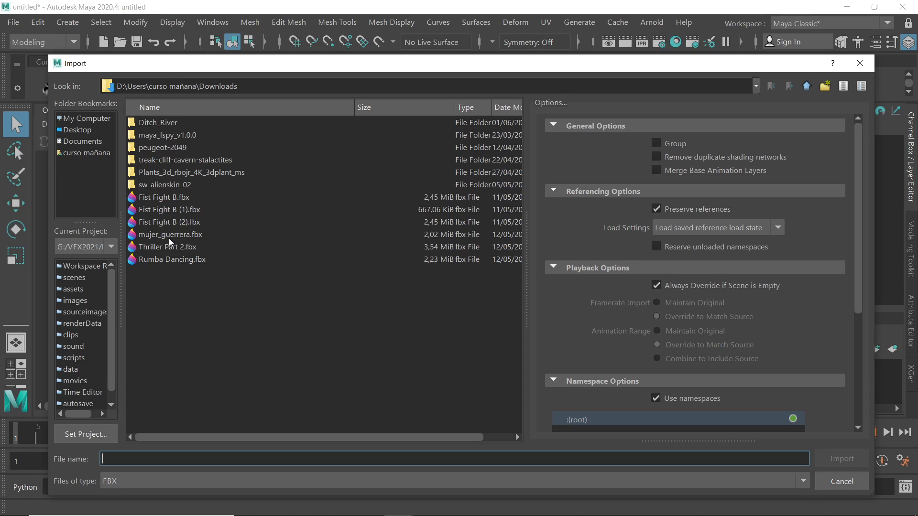
pyautogui.click(83, 142)
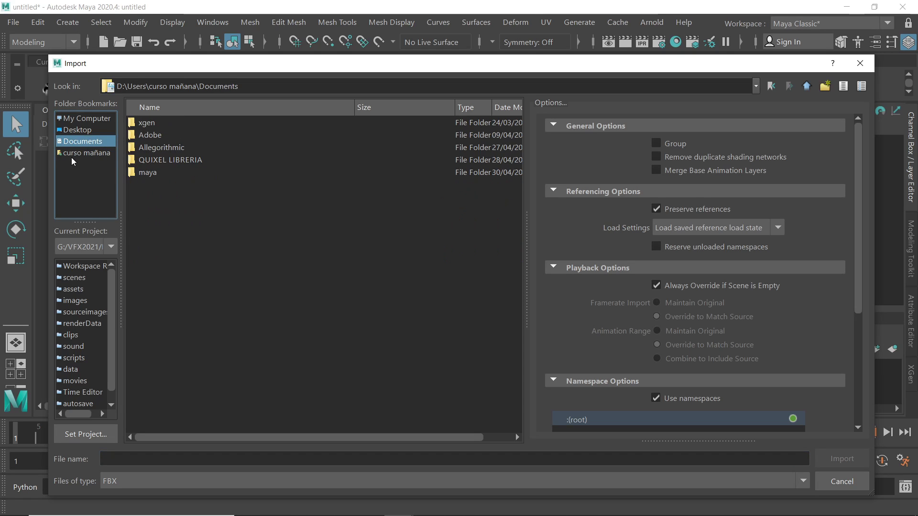
pyautogui.click(79, 154)
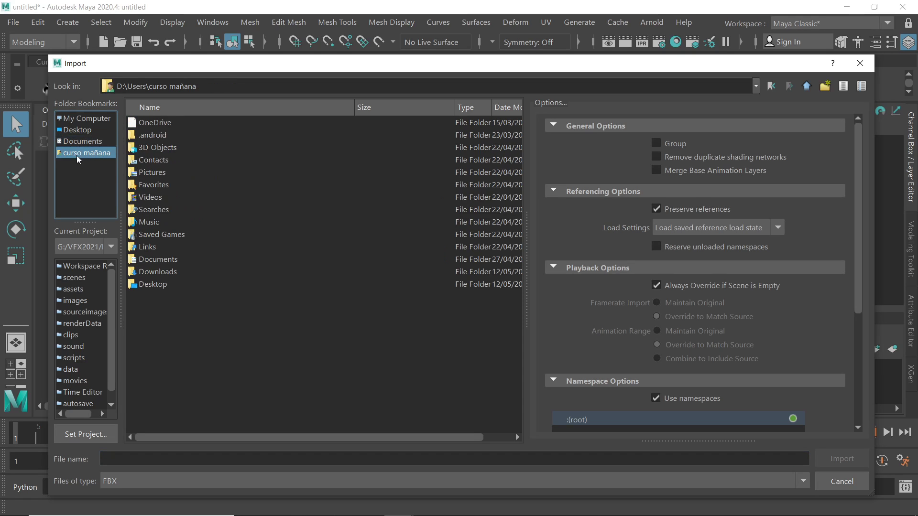
pyautogui.doubleClick(150, 273)
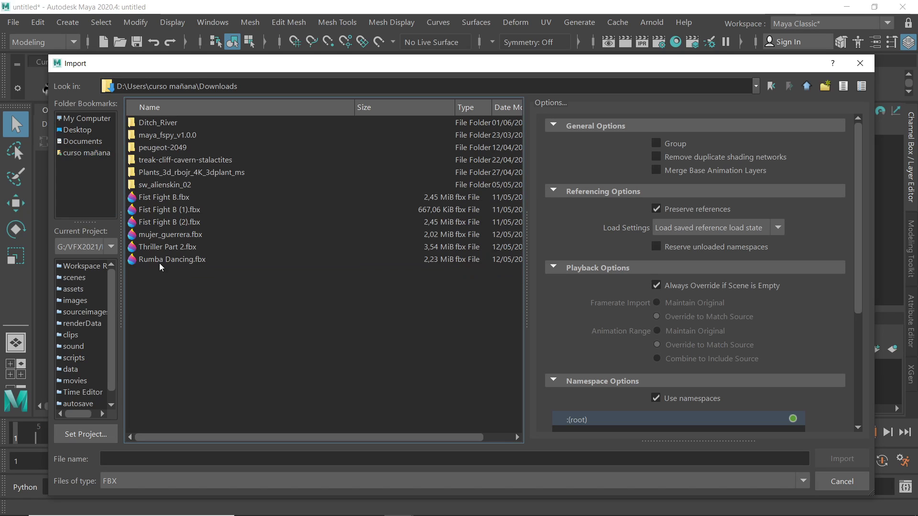
pyautogui.click(177, 239)
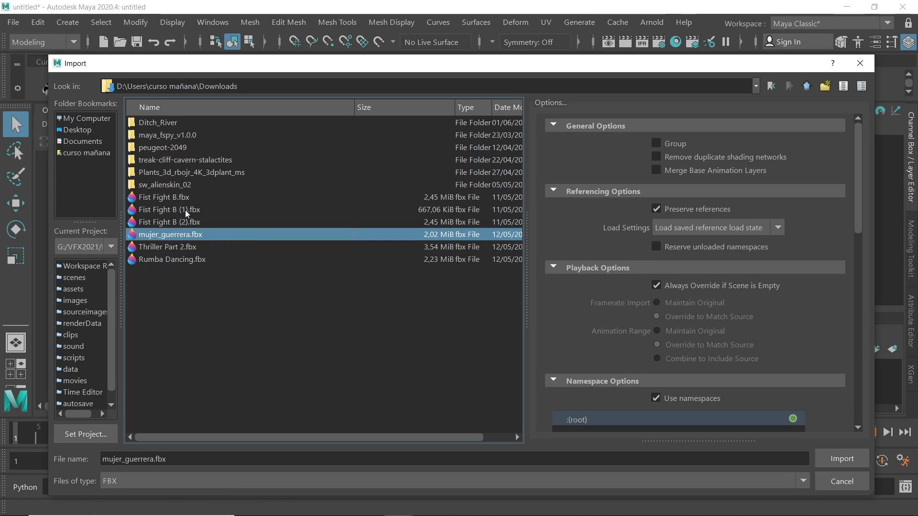
pyautogui.click(841, 459)
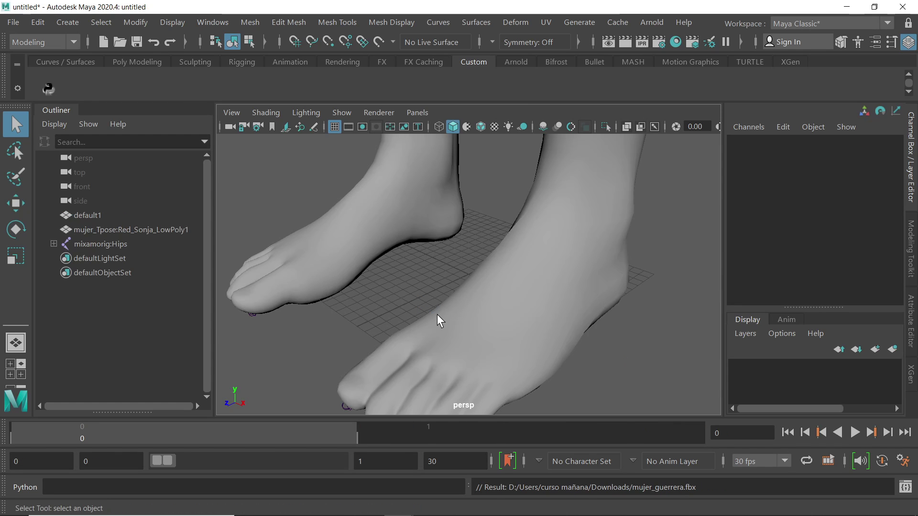
# Select the character mesh, frame its upper body, and turn on X-Ray Joints to show the skeleton through it.
pyautogui.click(484, 283)
pyautogui.scroll(-10, 533, 248)
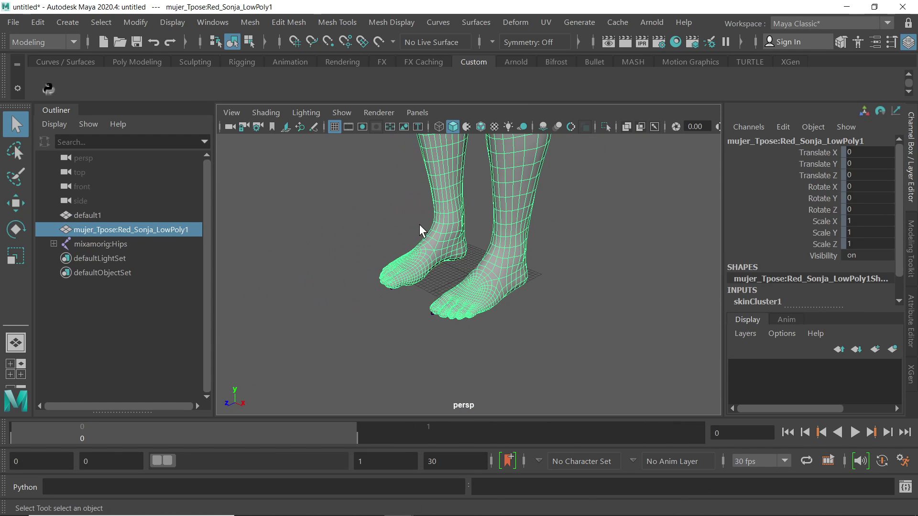
pyautogui.keyDown('alt'); pyautogui.moveTo(407, 215); pyautogui.dragTo(516, 282); pyautogui.keyUp('alt')
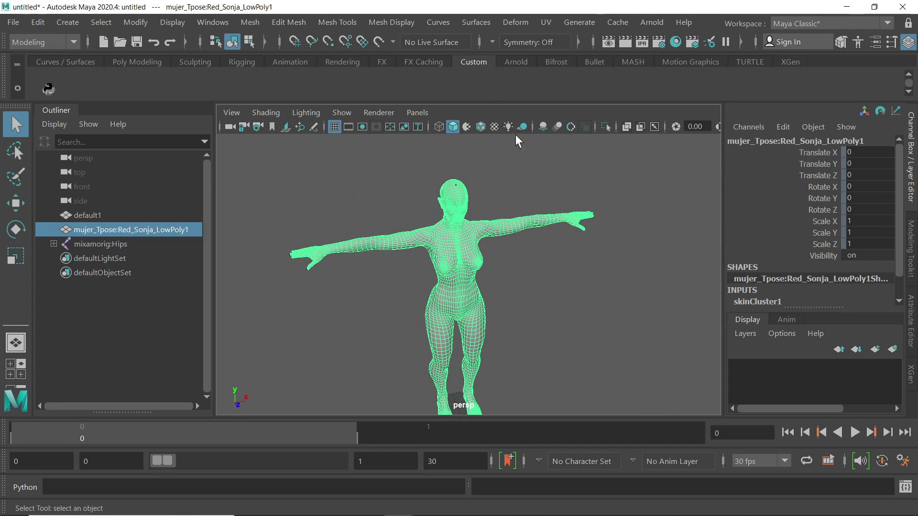
pyautogui.click(654, 127)
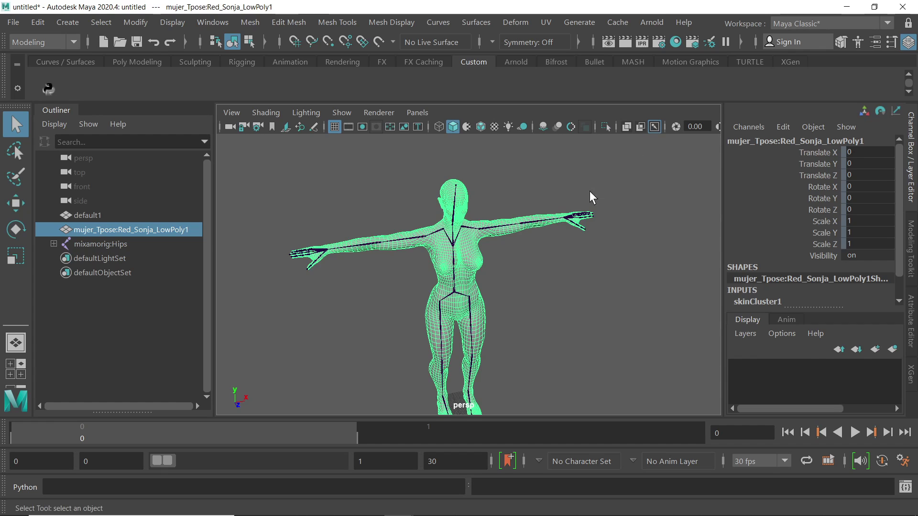
pyautogui.keyDown('alt'); pyautogui.moveTo(589, 191); pyautogui.dragTo(588, 139); pyautogui.keyUp('alt')
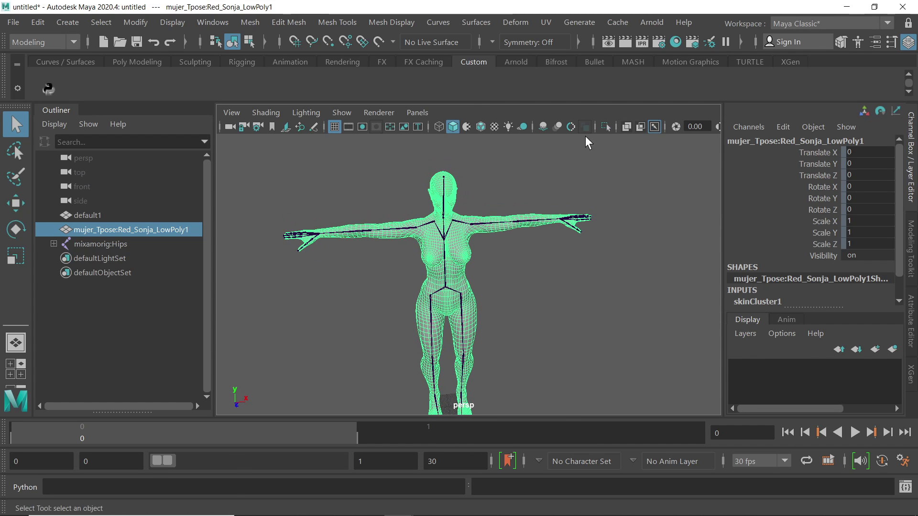
# Open the Mixamo Auto-Control-Rig tool, move its window clear of the character, and narrow the Outliner to widen the viewport.
pyautogui.click(50, 89)
pyautogui.moveTo(483, 121); pyautogui.dragTo(608, 70)
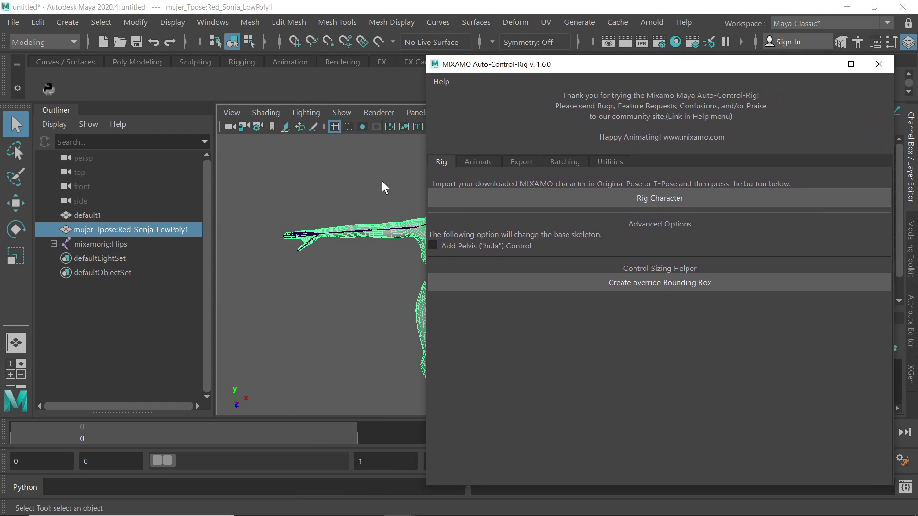
pyautogui.moveTo(216, 182); pyautogui.dragTo(193, 182)
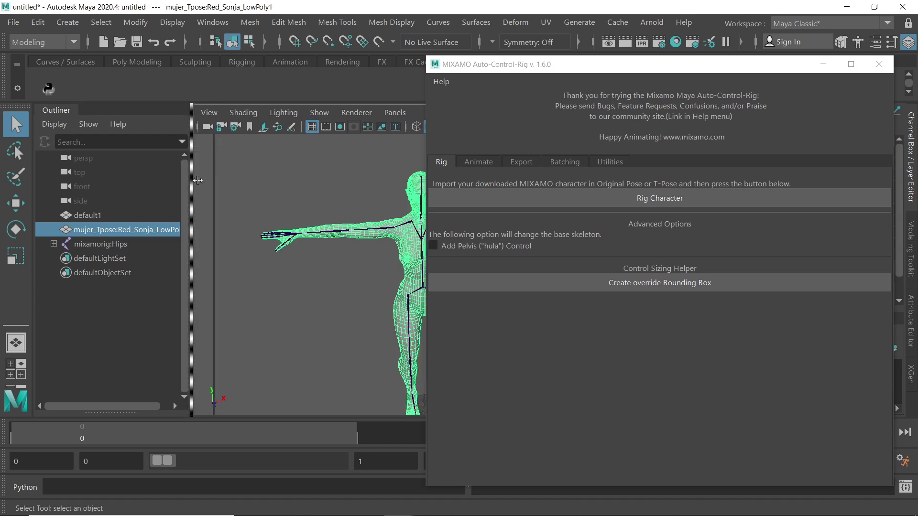
pyautogui.click(428, 148)
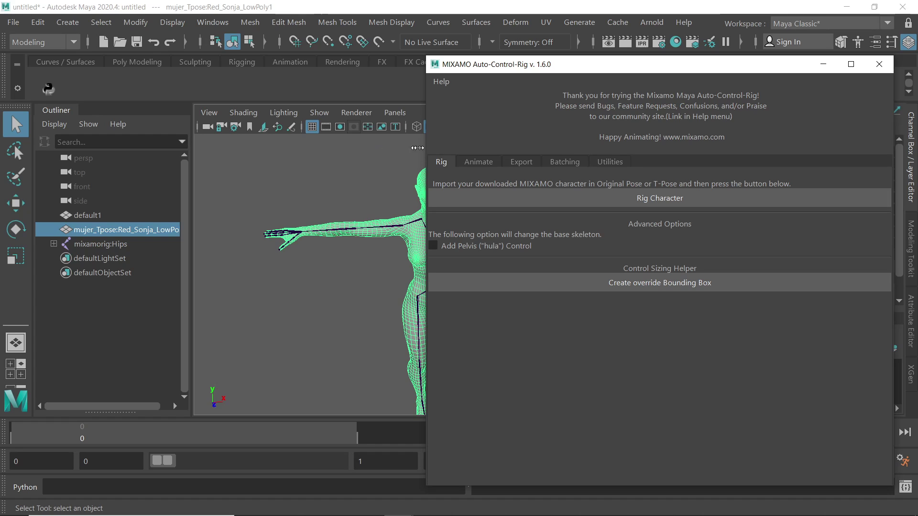
pyautogui.moveTo(603, 71); pyautogui.dragTo(639, 324)
pyautogui.keyDown('alt'); pyautogui.moveTo(443, 239); pyautogui.dragTo(246, 251, button='middle'); pyautogui.keyUp('alt')
pyautogui.moveTo(193, 251); pyautogui.dragTo(163, 251)
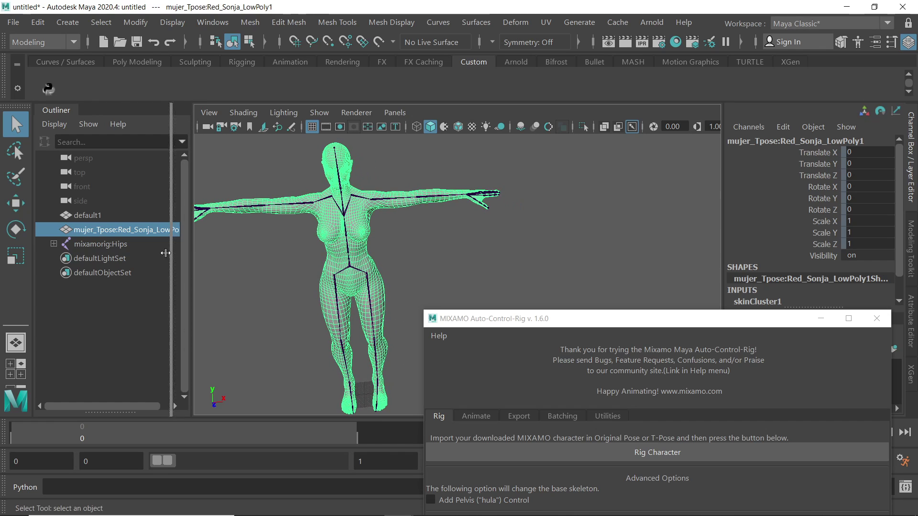
# Select the character's skeleton together with its mesh and generate the control rig with Rig Character.
pyautogui.keyDown('alt'); pyautogui.moveTo(448, 268); pyautogui.dragTo(416, 238, button='middle'); pyautogui.keyUp('alt')
pyautogui.keyDown('alt'); pyautogui.moveTo(416, 238); pyautogui.dragTo(375, 241, button='right'); pyautogui.keyUp('alt')
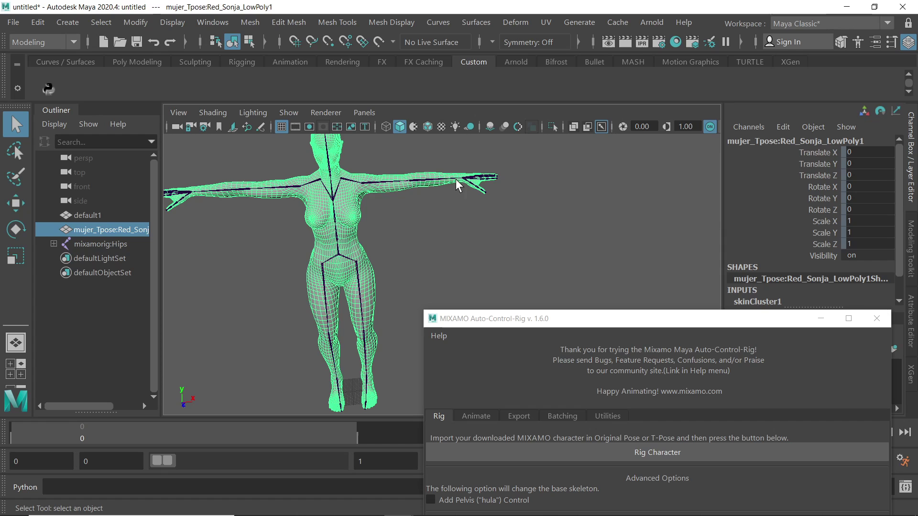
pyautogui.keyDown('alt'); pyautogui.moveTo(450, 226); pyautogui.dragTo(370, 232, button='right'); pyautogui.keyUp('alt')
pyautogui.moveTo(277, 157); pyautogui.dragTo(416, 374)
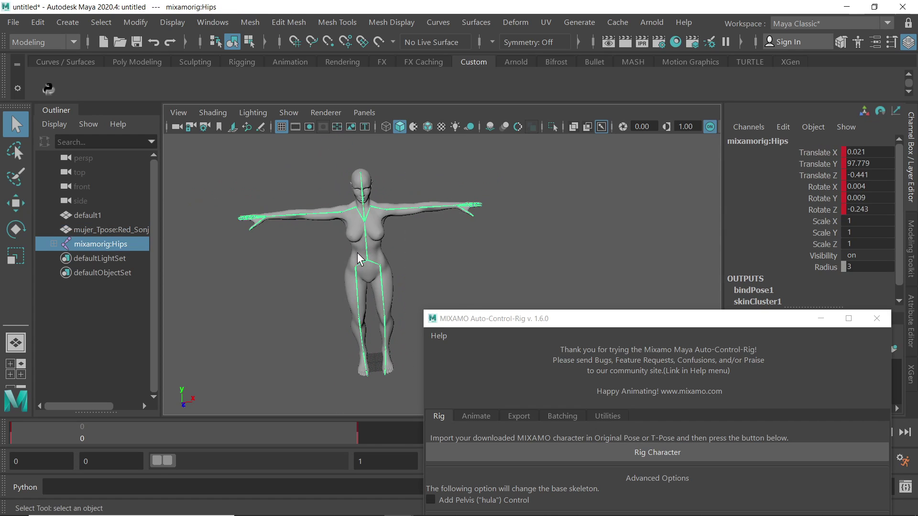
pyautogui.keyDown('shift'); pyautogui.click(357, 253); pyautogui.keyUp('shift')
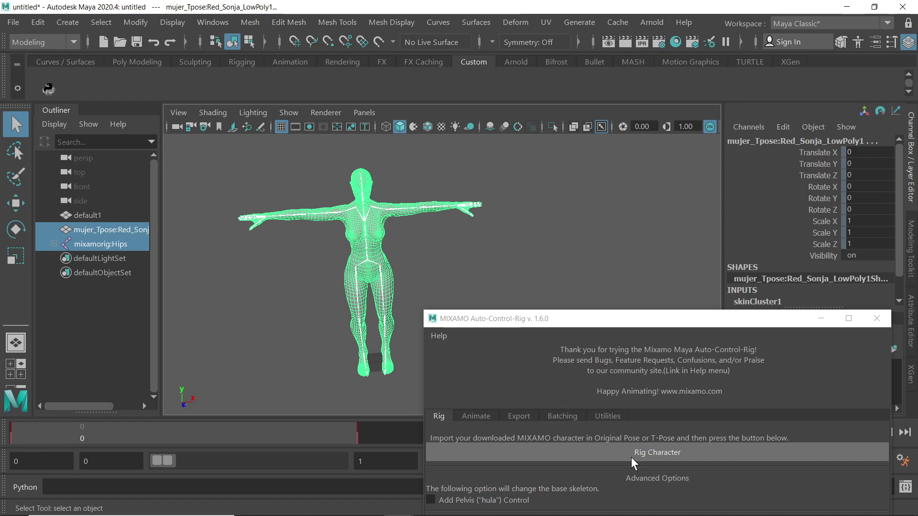
pyautogui.click(655, 451)
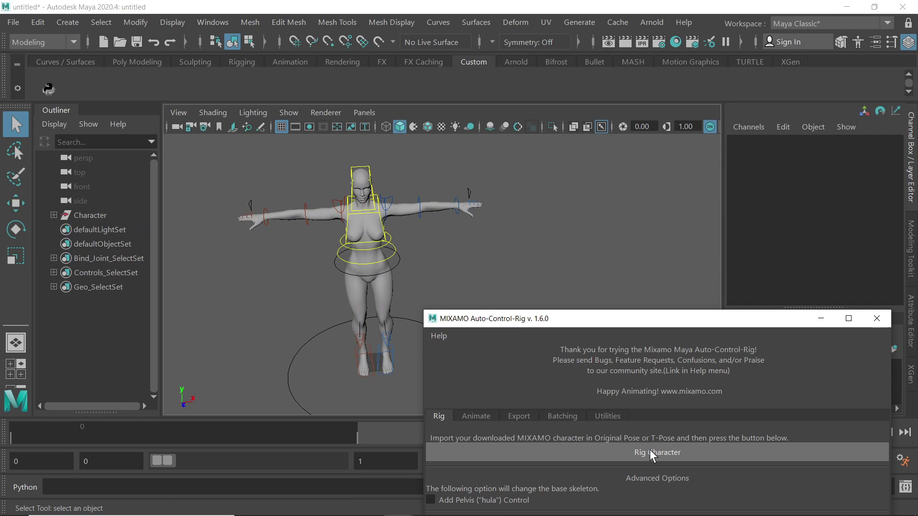
pyautogui.keyDown('alt'); pyautogui.moveTo(415, 209); pyautogui.dragTo(412, 244); pyautogui.keyUp('alt')
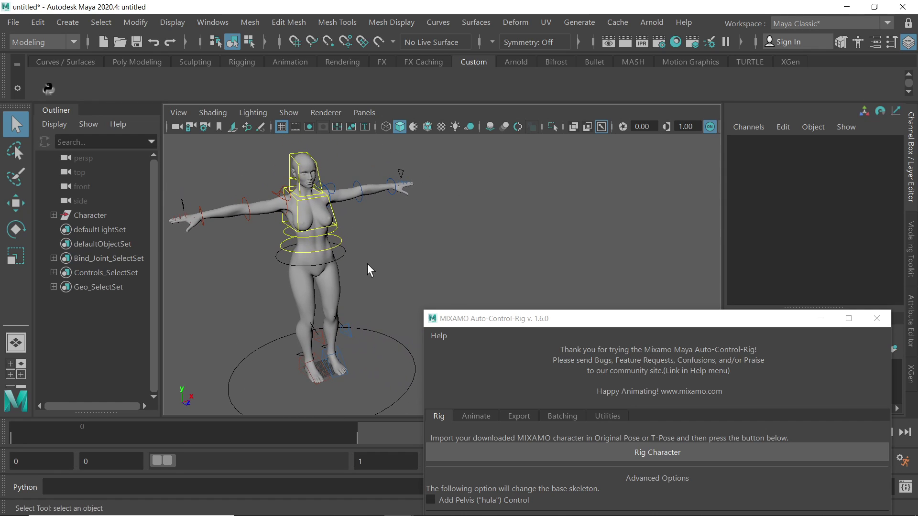
pyautogui.keyDown('alt'); pyautogui.moveTo(368, 266); pyautogui.dragTo(359, 292); pyautogui.keyUp('alt')
pyautogui.moveTo(341, 509)
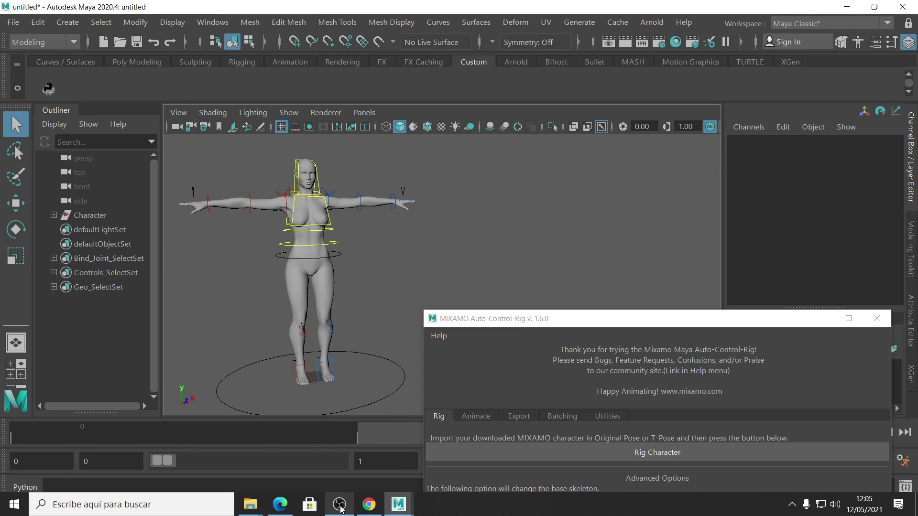
pyautogui.click(355, 467)
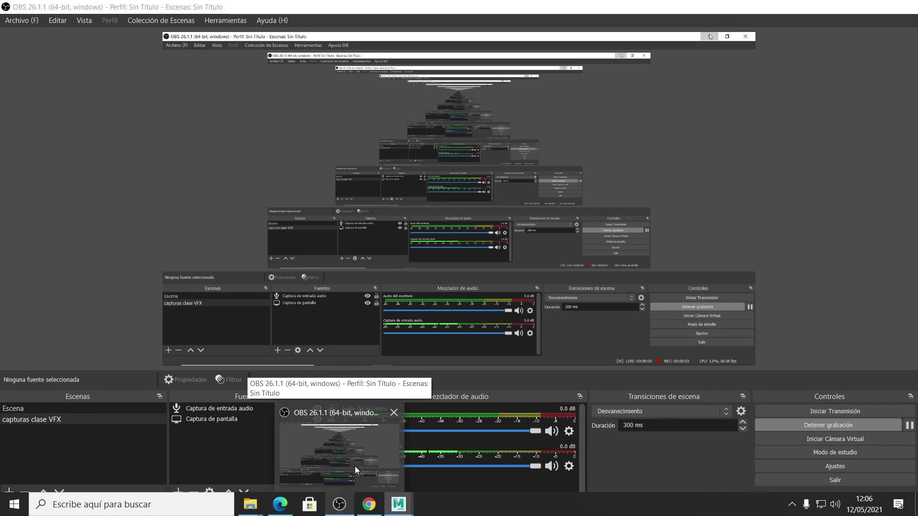
pyautogui.click(340, 504)
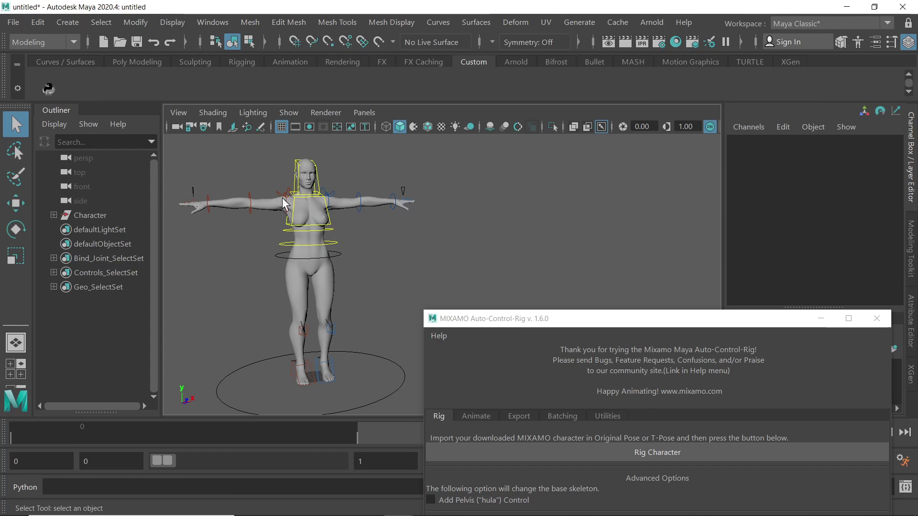
pyautogui.click(13, 24)
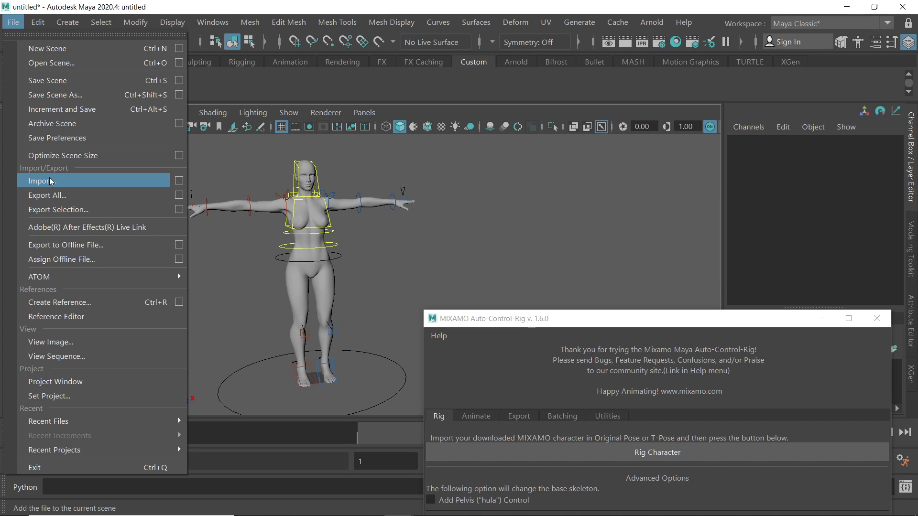
pyautogui.click(579, 264)
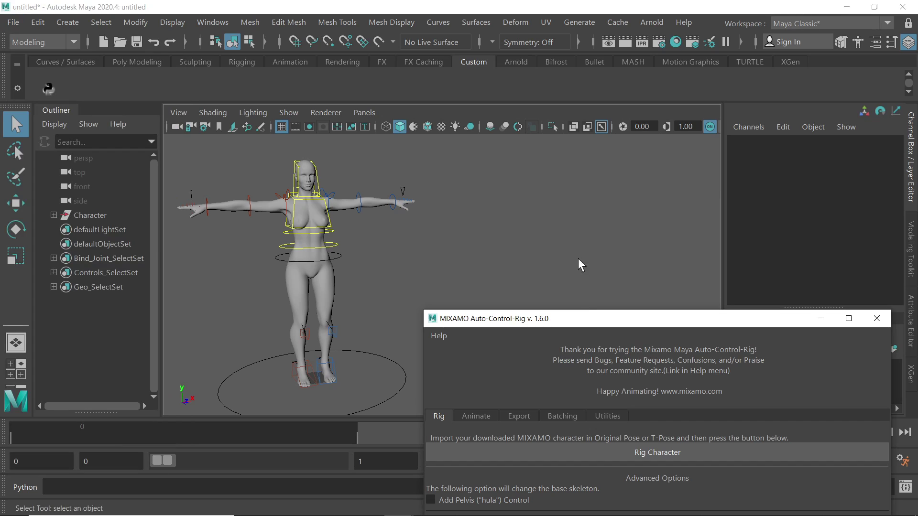
# Import the Rumba Dancing.fbx animation onto the control rig using the Mixamo Auto-Control-Rig tool.
pyautogui.moveTo(591, 318); pyautogui.dragTo(557, 79)
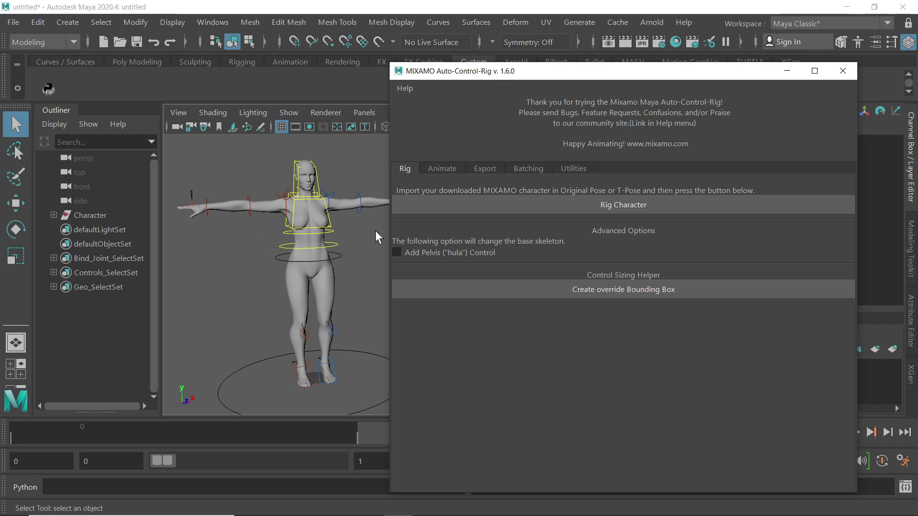
pyautogui.click(440, 169)
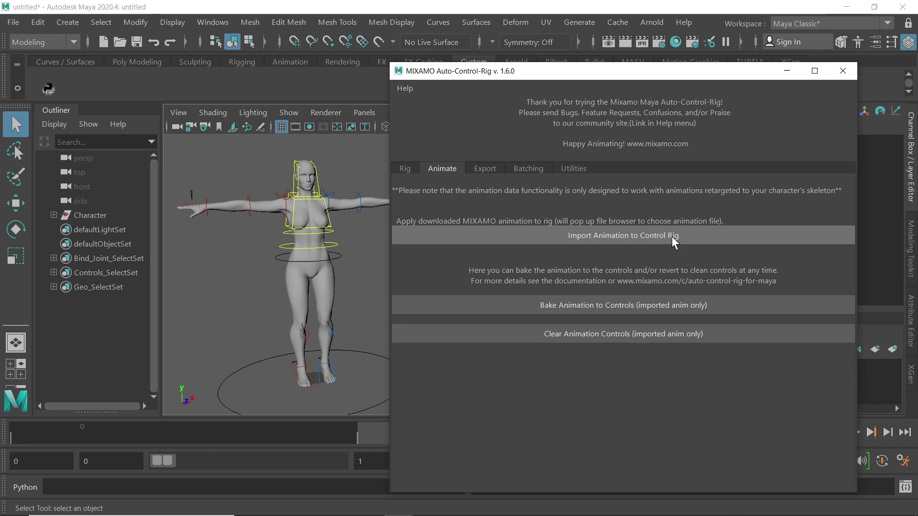
pyautogui.click(615, 234)
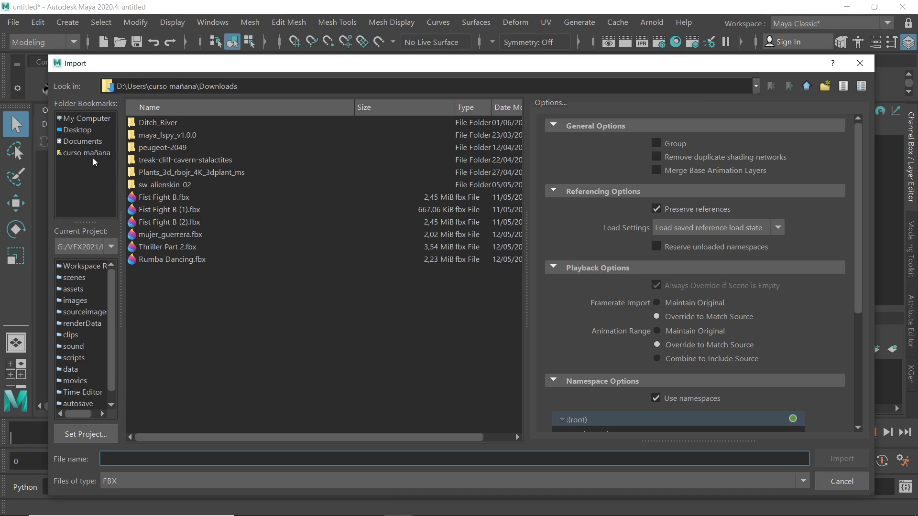
pyautogui.click(160, 260)
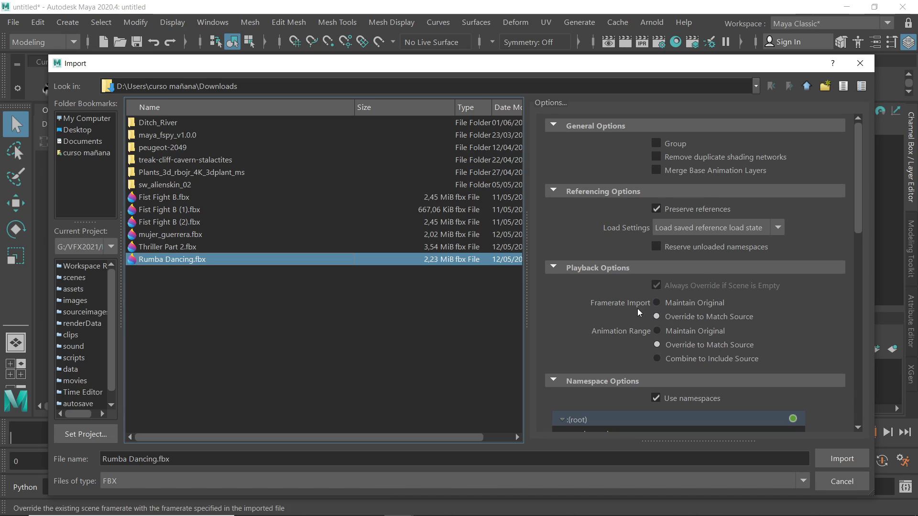
pyautogui.click(841, 461)
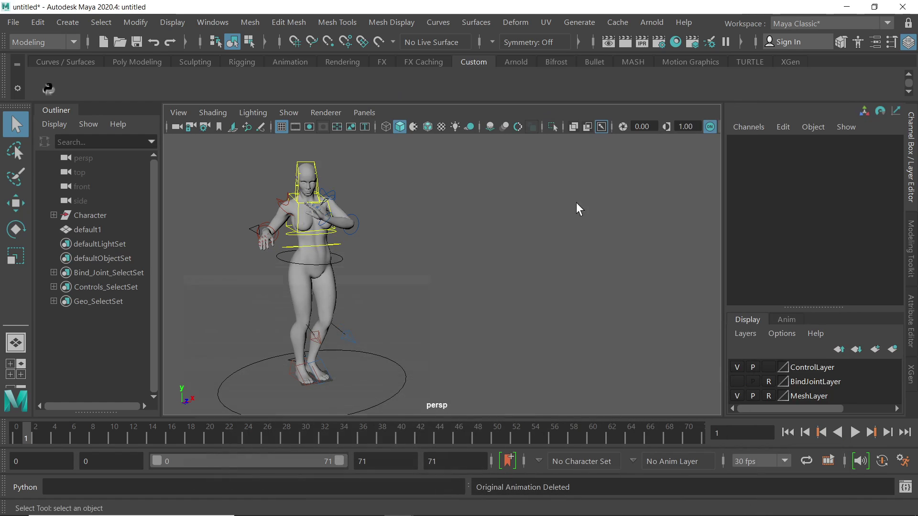
# Play the imported animation on the rigged character and return to frame 0.
pyautogui.keyDown('alt'); pyautogui.moveTo(401, 219); pyautogui.dragTo(359, 333); pyautogui.keyUp('alt')
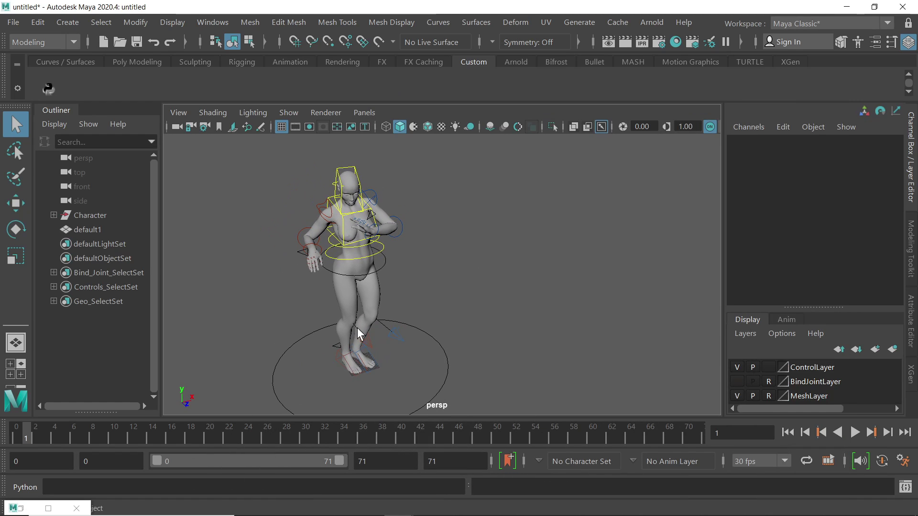
pyautogui.hotkey('alt', 'v')
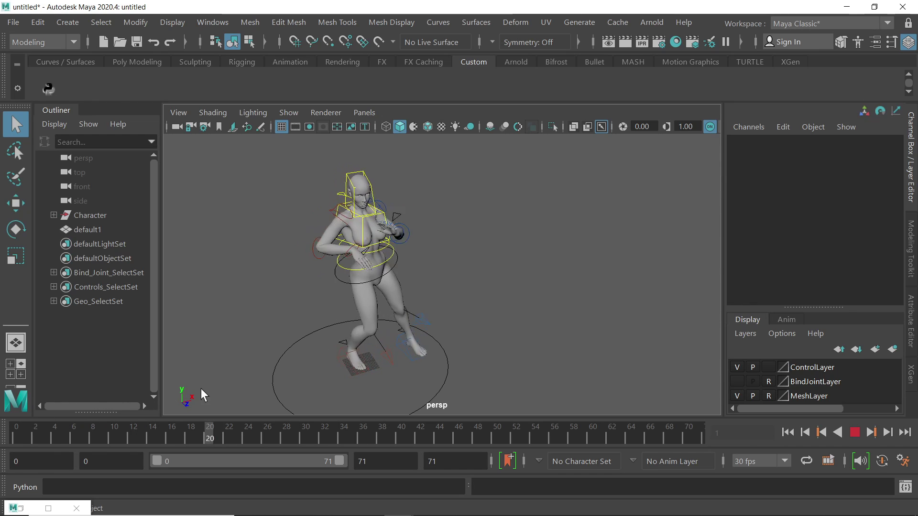
pyautogui.hotkey('alt', 'shift', 'v')
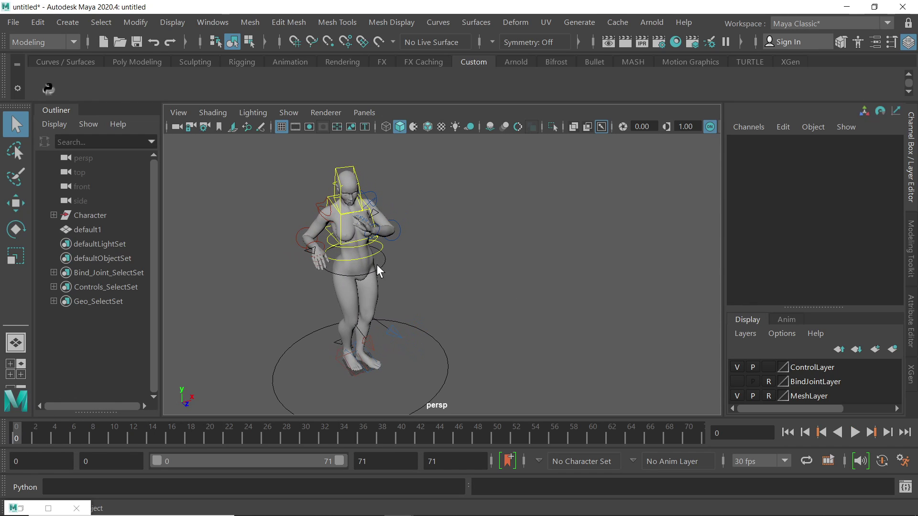
# Examine the rigged character from several angles and play the imported dance animation.
pyautogui.keyDown('alt'); pyautogui.moveTo(377, 265); pyautogui.dragTo(416, 218); pyautogui.keyUp('alt')
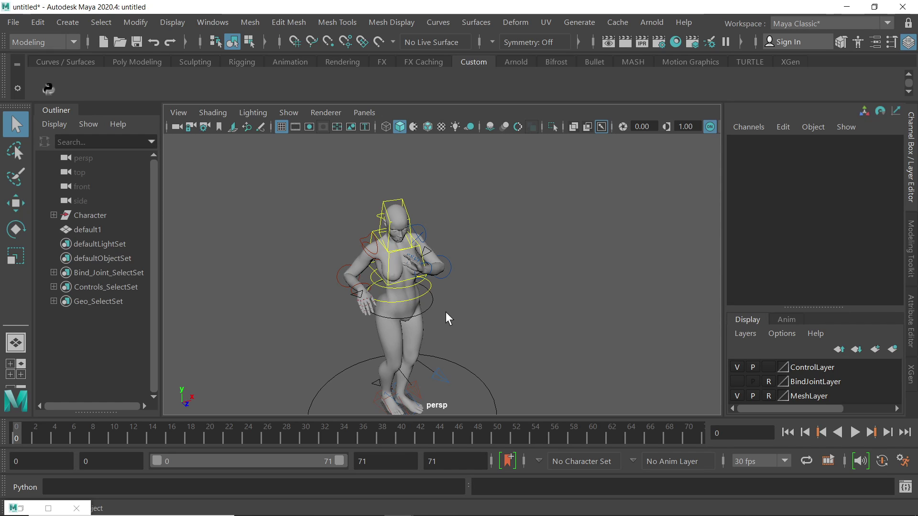
pyautogui.keyDown('alt'); pyautogui.moveTo(438, 320); pyautogui.dragTo(422, 304); pyautogui.keyUp('alt')
pyautogui.keyDown('alt'); pyautogui.moveTo(422, 304); pyautogui.dragTo(442, 293, button='middle'); pyautogui.keyUp('alt')
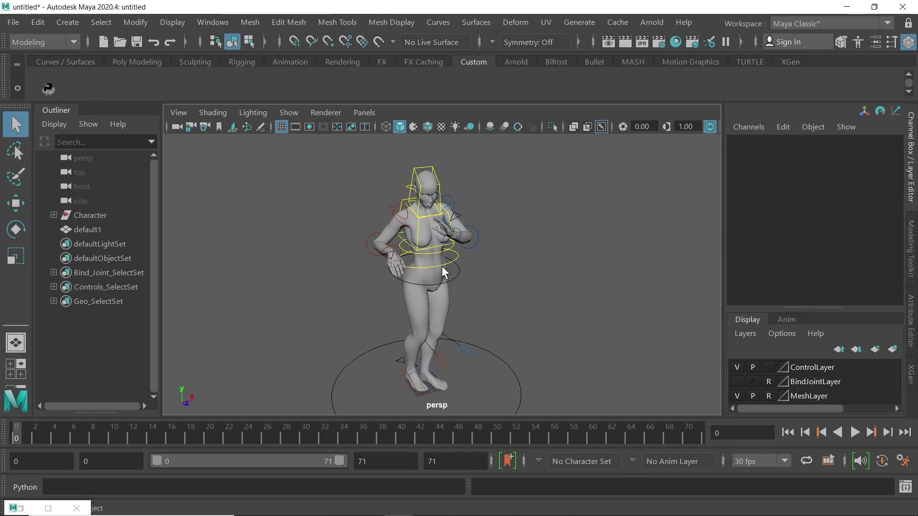
pyautogui.moveTo(442, 267)
pyautogui.keyDown('alt'); pyautogui.mouseDown()
pyautogui.moveTo(495, 268)
pyautogui.moveTo(453, 286)
pyautogui.moveTo(448, 299)
pyautogui.moveTo(448, 284)
pyautogui.mouseUp(); pyautogui.keyUp('alt')
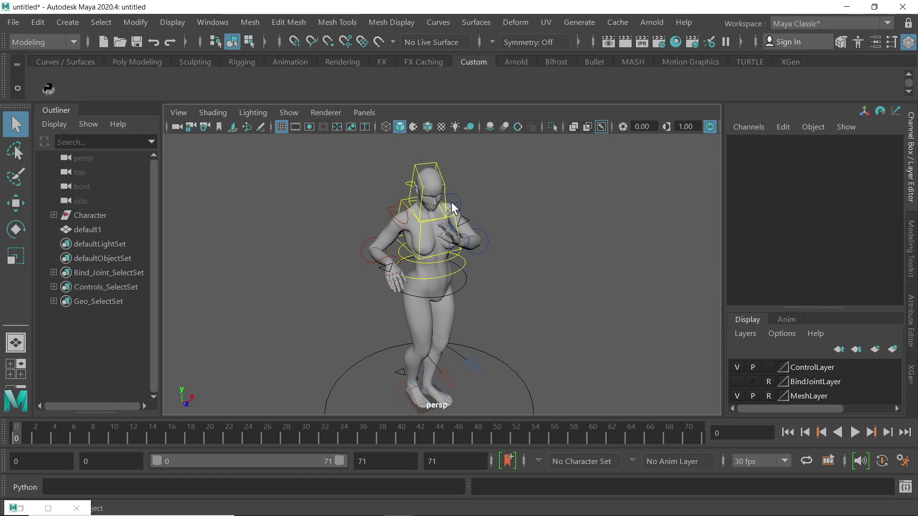
pyautogui.keyDown('alt'); pyautogui.moveTo(440, 223); pyautogui.dragTo(449, 212); pyautogui.keyUp('alt')
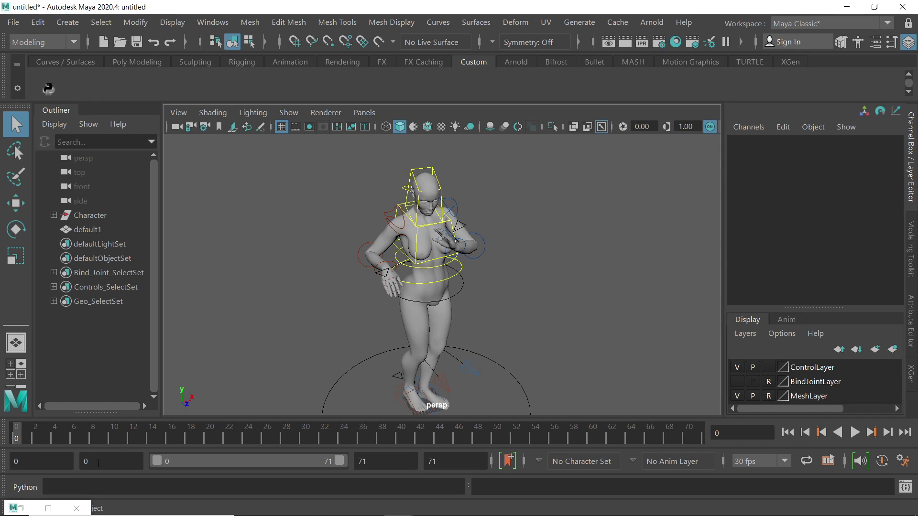
pyautogui.hotkey('alt', 'v')
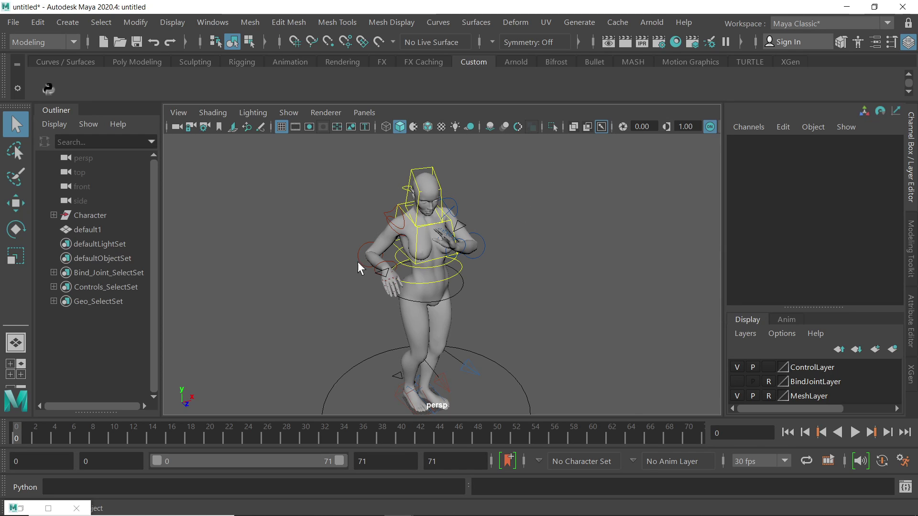
pyautogui.hotkey('alt', 'v')
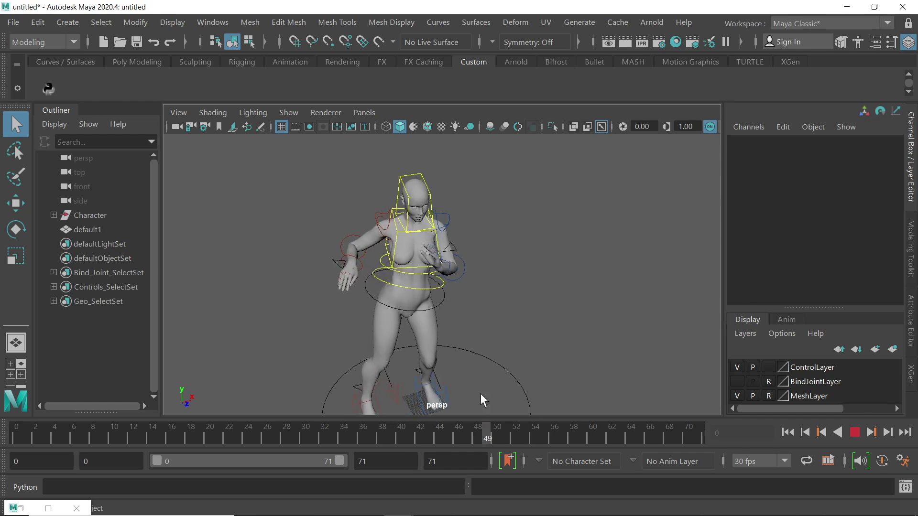
pyautogui.hotkey('alt', 'v')
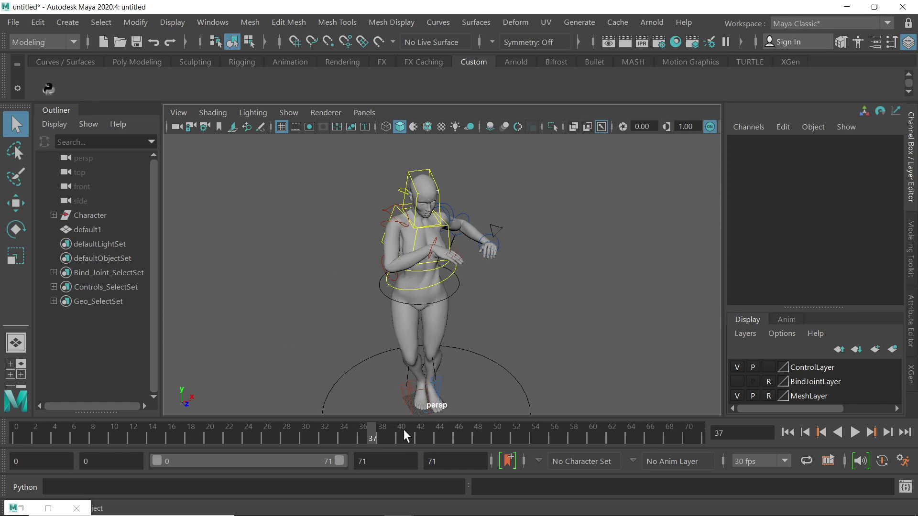
# Set a keyframe on the head control at frame 24 in its unrotated pose.
pyautogui.moveTo(365, 432); pyautogui.dragTo(245, 430)
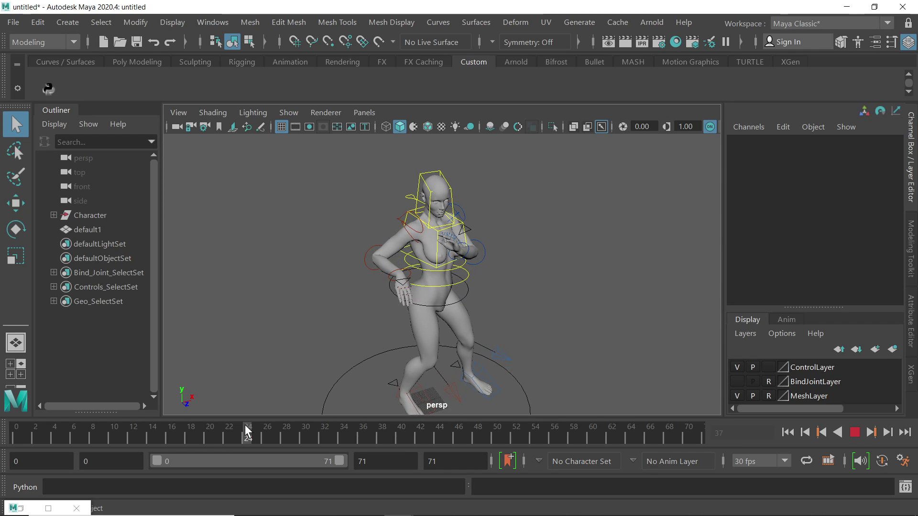
pyautogui.click(419, 179)
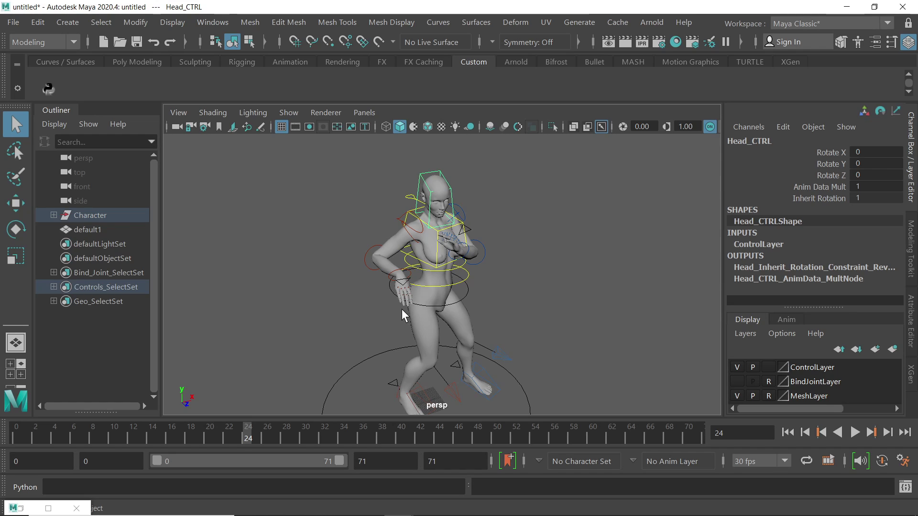
pyautogui.press('s')
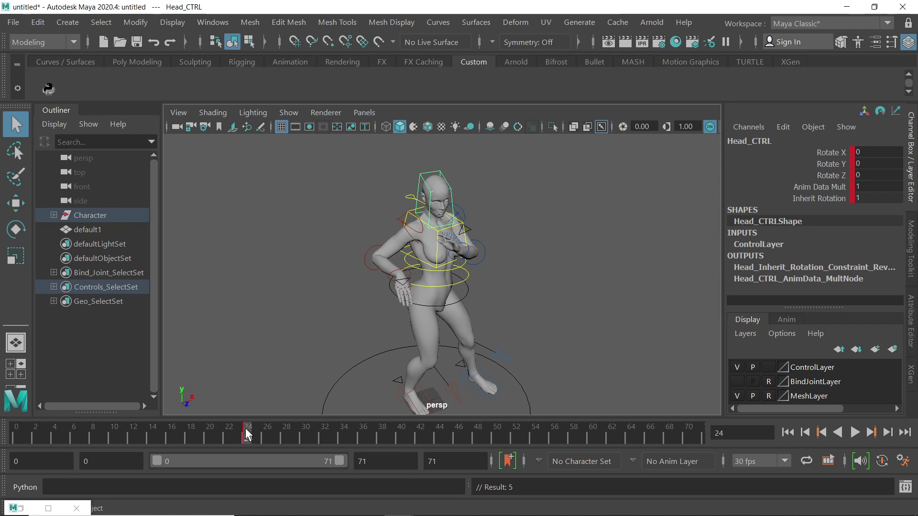
# Rotate the head control to about -45.7 in Y at frame 35, keyframe it, and play back the head turn.
pyautogui.moveTo(248, 434); pyautogui.dragTo(353, 433)
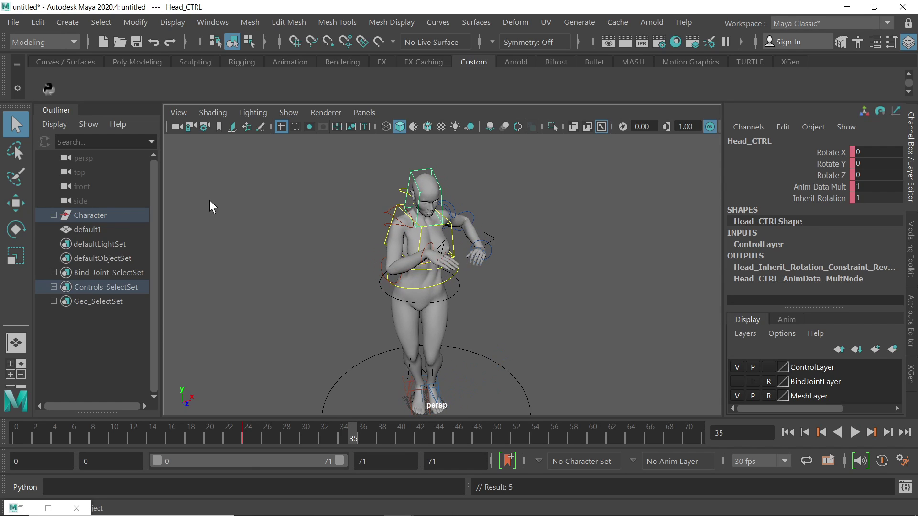
pyautogui.click(16, 230)
pyautogui.moveTo(422, 253); pyautogui.dragTo(381, 241)
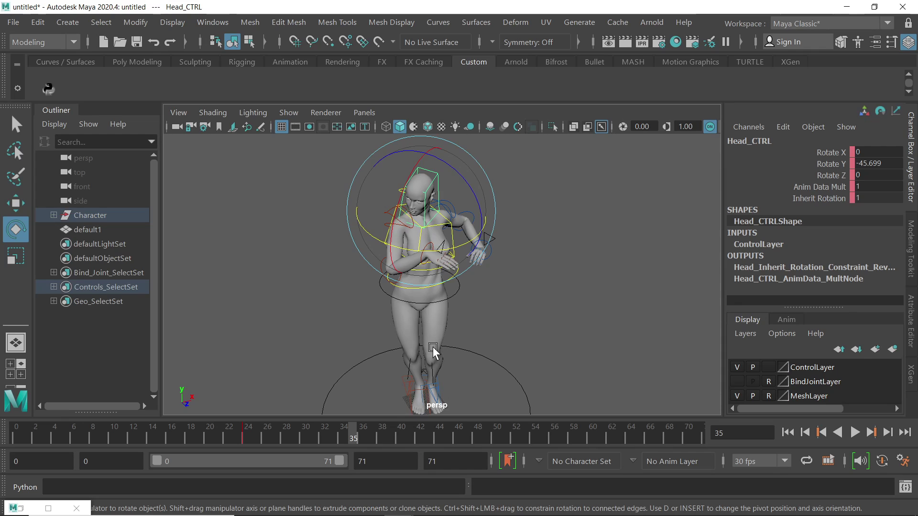
pyautogui.press('s')
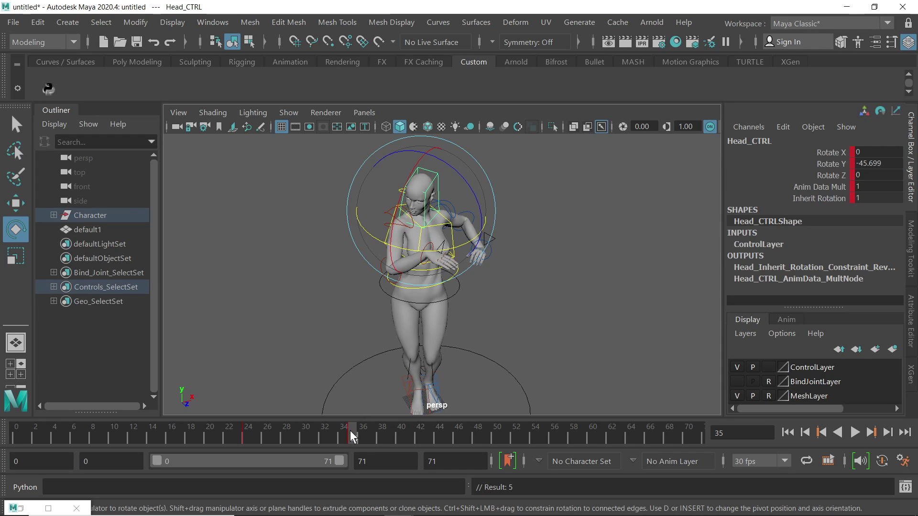
pyautogui.hotkey('alt', 'v')
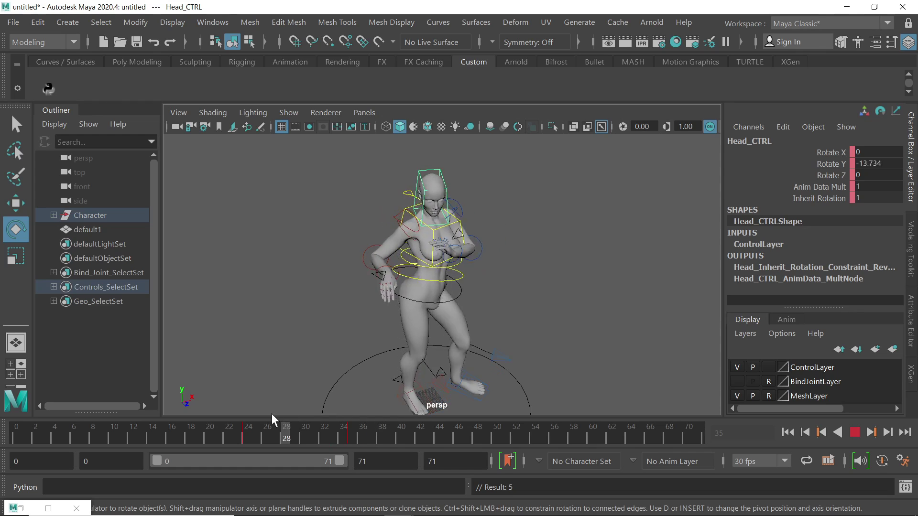
pyautogui.click(133, 433)
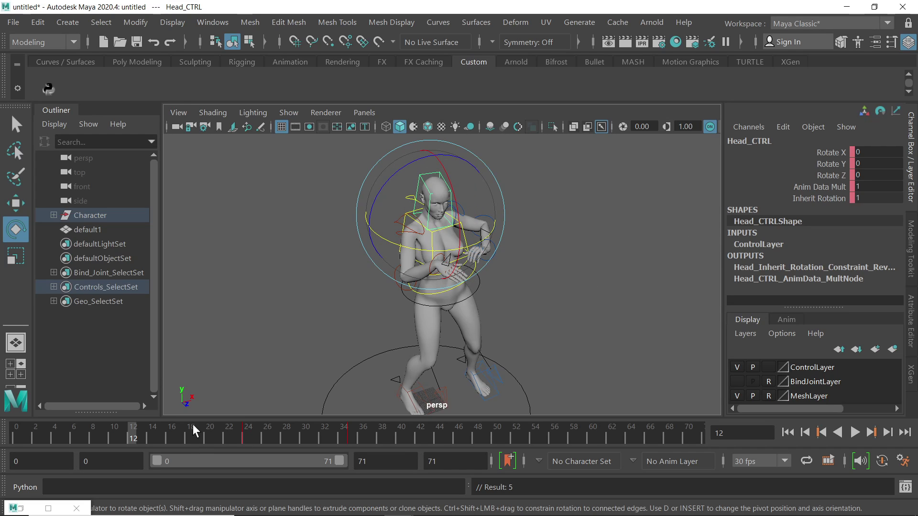
# Rotate the head control to about -11.6 in Y at frame 45 and keyframe it.
pyautogui.moveTo(133, 433); pyautogui.dragTo(448, 430)
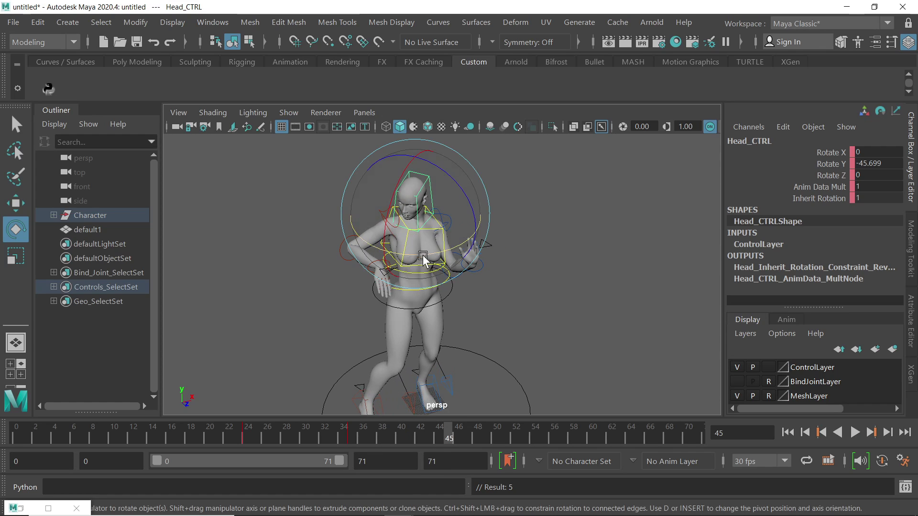
pyautogui.moveTo(420, 252); pyautogui.dragTo(458, 269)
pyautogui.press('s')
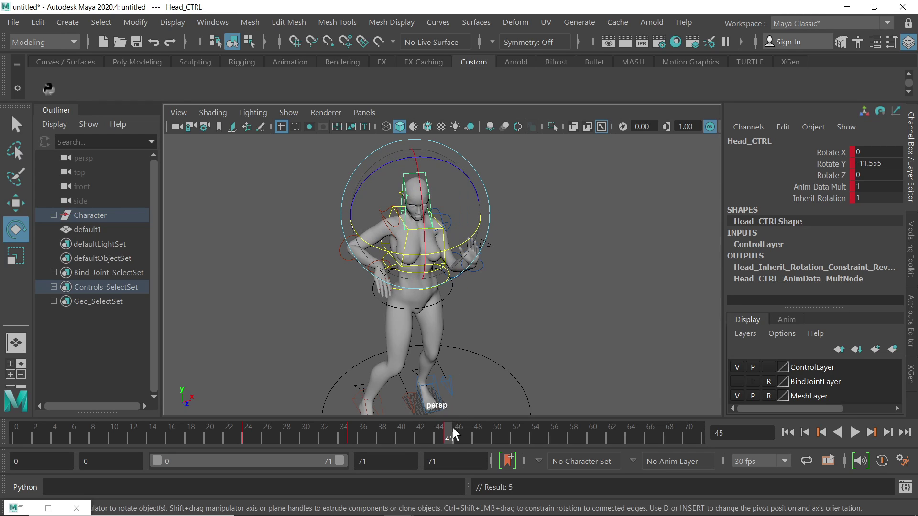
# Play the animation from frame 0 to check the head movement from a lower angle, and return to frame 0.
pyautogui.moveTo(449, 429); pyautogui.dragTo(15, 447)
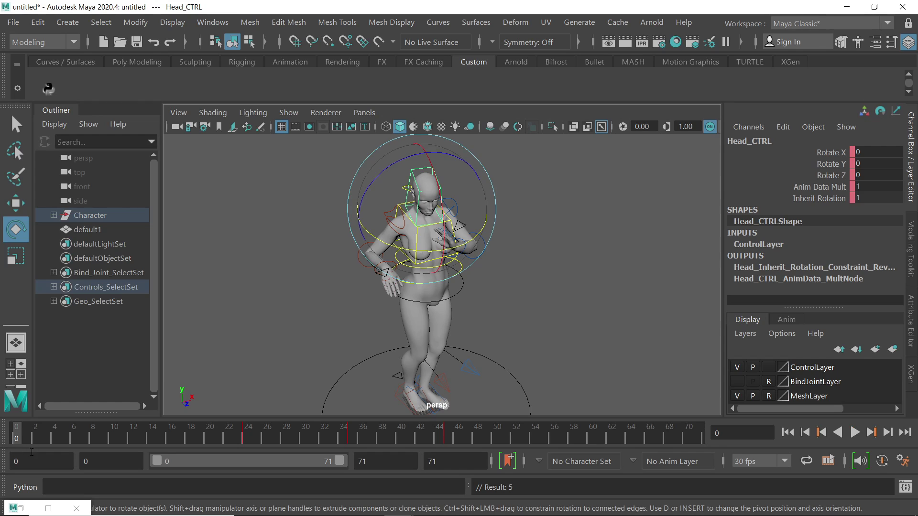
pyautogui.keyDown('alt'); pyautogui.moveTo(558, 274); pyautogui.dragTo(494, 303); pyautogui.keyUp('alt')
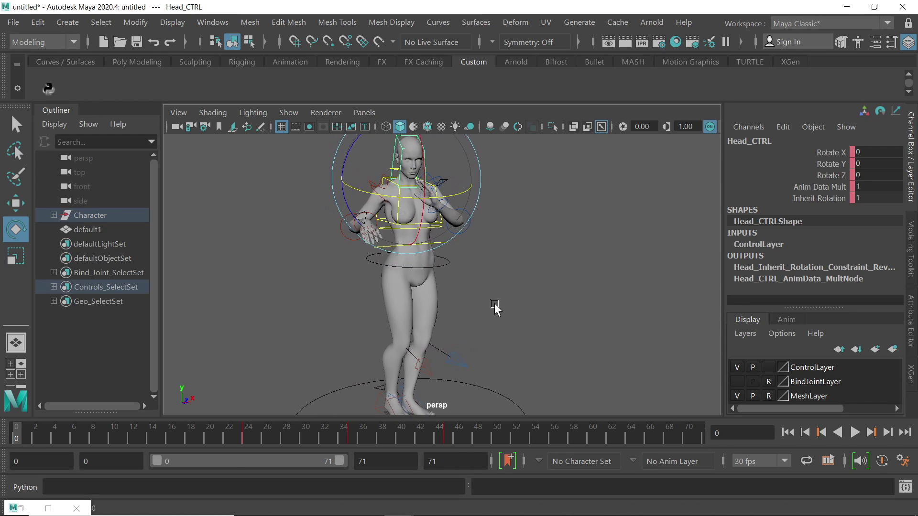
pyautogui.hotkey('alt', 'v')
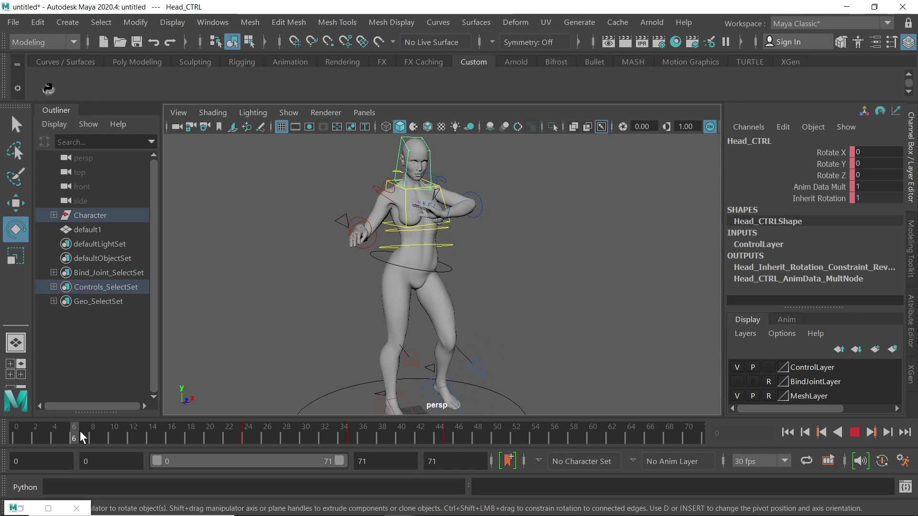
pyautogui.press('Escape')
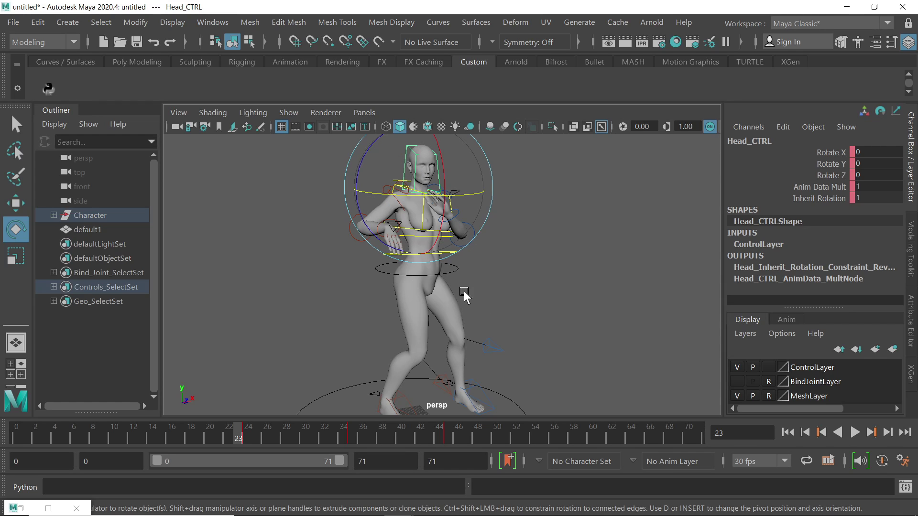
pyautogui.moveTo(237, 429); pyautogui.dragTo(16, 430)
# Lower the character's root control to about -12.07 in Translate Y at frame 0.
pyautogui.click(446, 262)
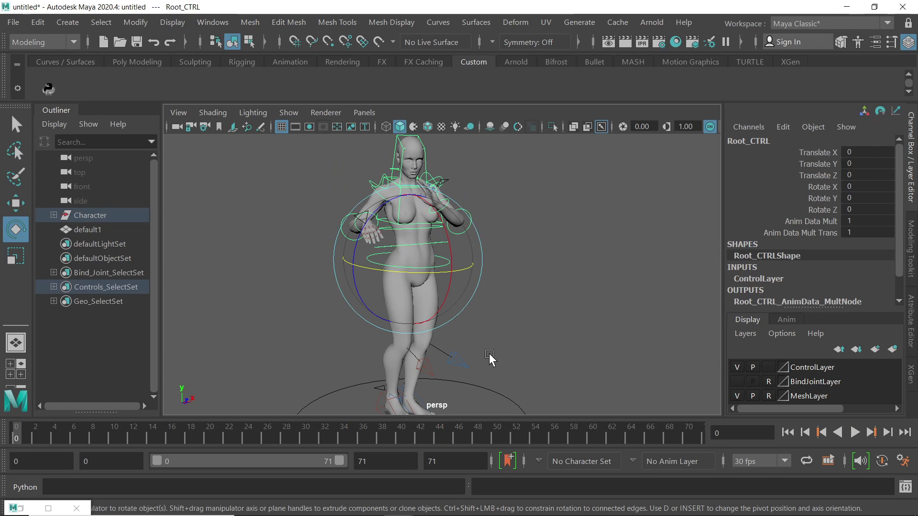
pyautogui.click(16, 202)
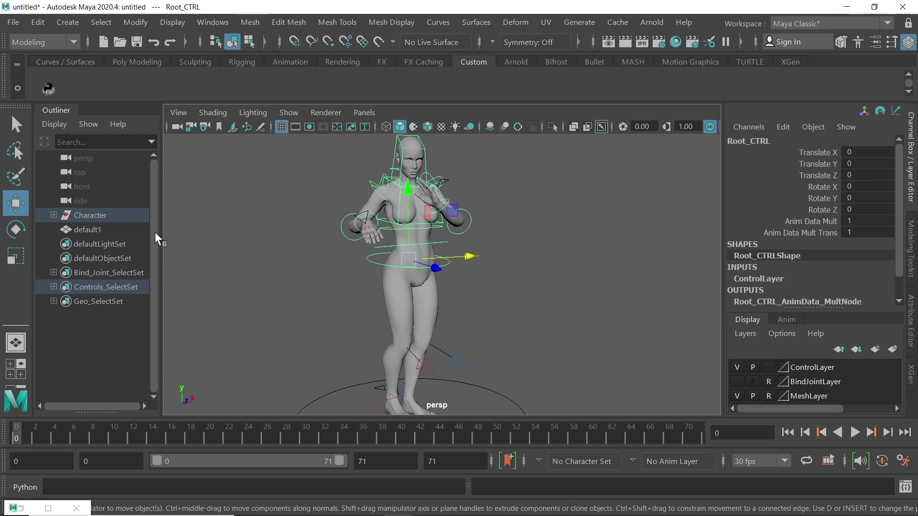
pyautogui.moveTo(411, 215)
pyautogui.mouseDown()
pyautogui.moveTo(409, 200)
pyautogui.moveTo(411, 214)
pyautogui.mouseUp()
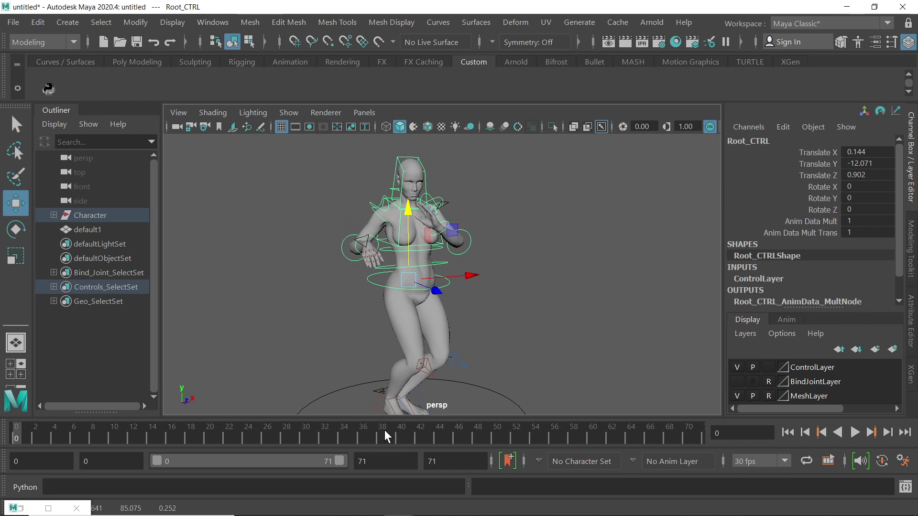
# Play the dance animation to check the motion with the lowered root control.
pyautogui.hotkey('alt', 'v')
pyautogui.moveTo(64, 431)
pyautogui.mouseDown()
pyautogui.moveTo(541, 441)
pyautogui.moveTo(288, 457)
pyautogui.moveTo(33, 448)
pyautogui.moveTo(361, 448)
pyautogui.moveTo(42, 433)
pyautogui.mouseUp()
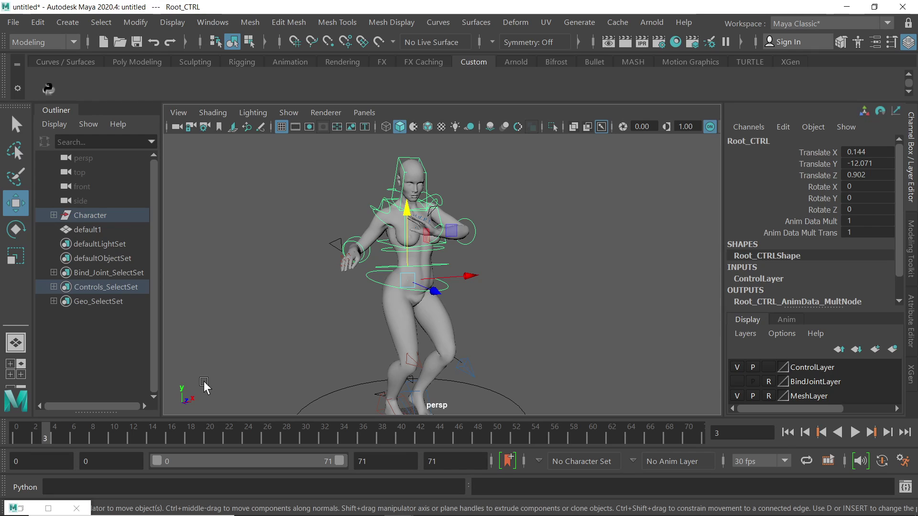
pyautogui.hotkey('alt', 'v')
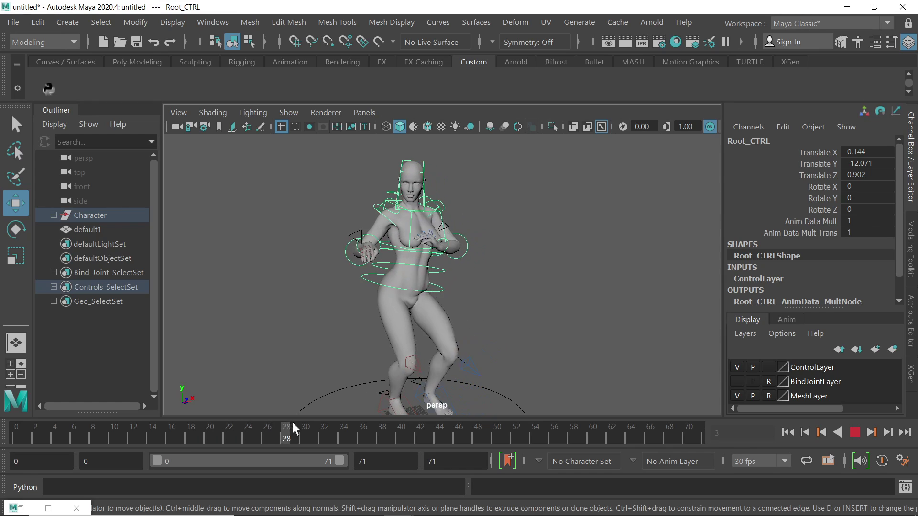
# Keyframe the lowered root control at frame 24, and raise it to about -1.35 in Translate Y and keyframe it at frame 39.
pyautogui.moveTo(77, 422)
pyautogui.mouseDown()
pyautogui.moveTo(62, 423)
pyautogui.moveTo(209, 425)
pyautogui.moveTo(223, 428)
pyautogui.moveTo(68, 421)
pyautogui.moveTo(270, 437)
pyautogui.moveTo(29, 425)
pyautogui.moveTo(246, 435)
pyautogui.mouseUp()
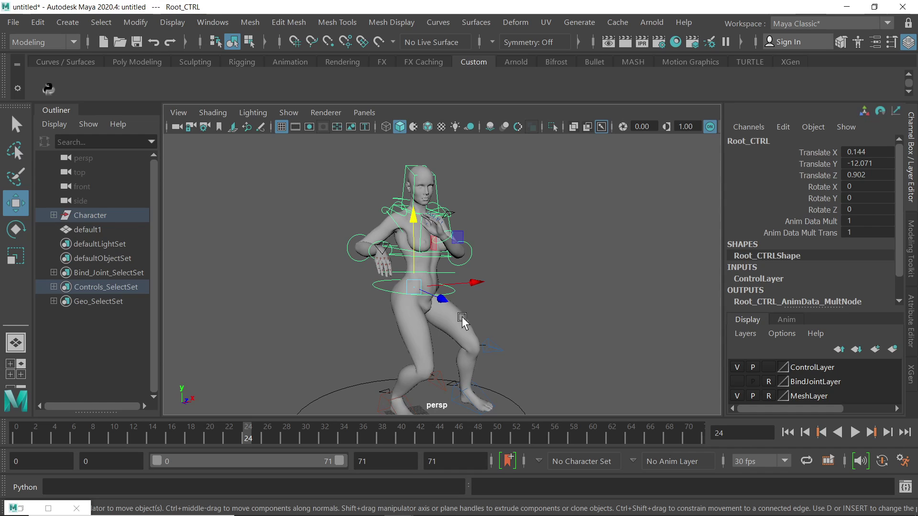
pyautogui.press('s')
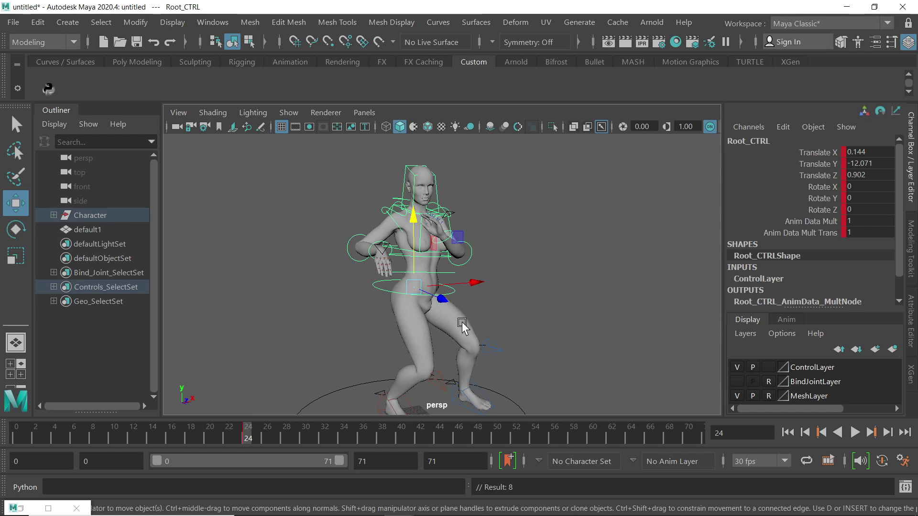
pyautogui.moveTo(252, 435); pyautogui.dragTo(394, 435)
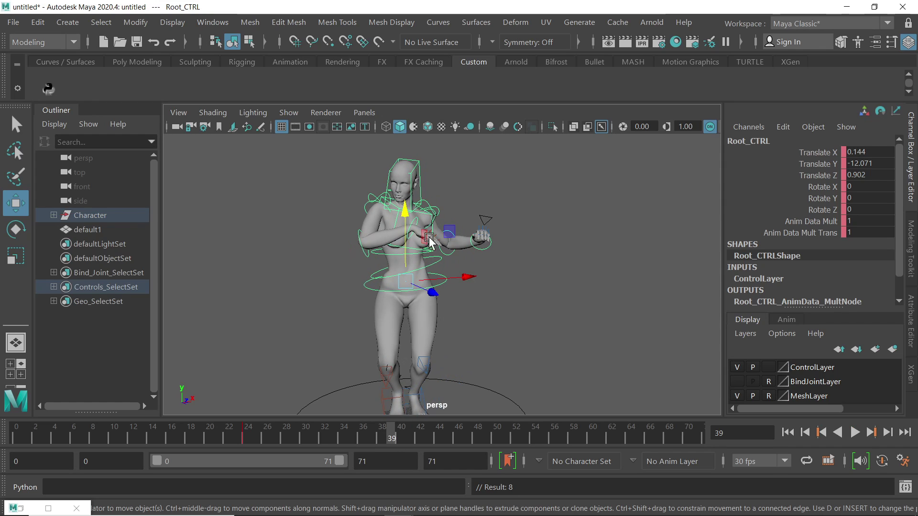
pyautogui.moveTo(405, 220); pyautogui.dragTo(407, 198)
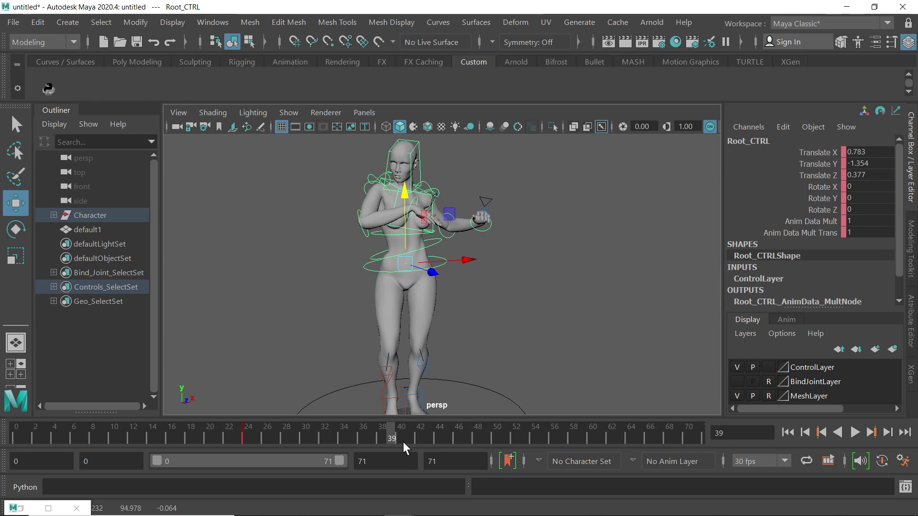
pyautogui.press('s')
# Play and scrub through the animation, checking the keyed root movement from the front and side.
pyautogui.hotkey('alt', 'v')
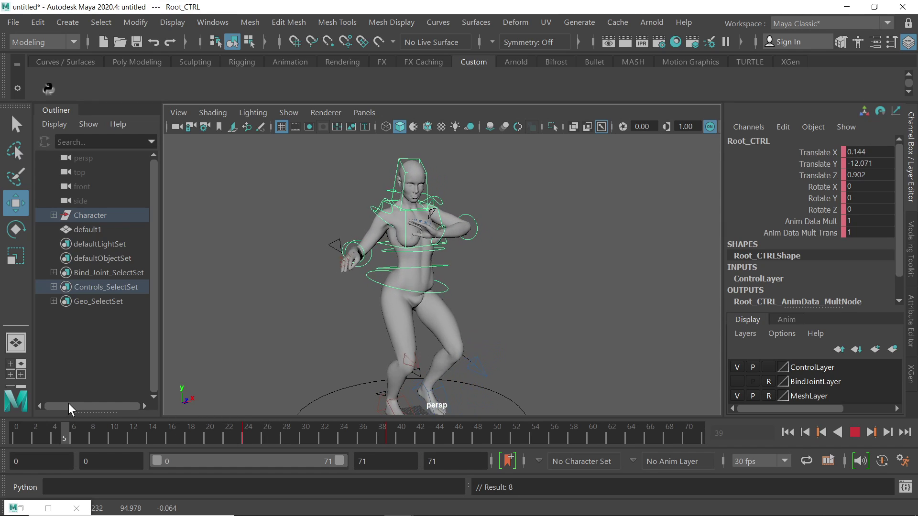
pyautogui.moveTo(144, 410); pyautogui.dragTo(344, 442)
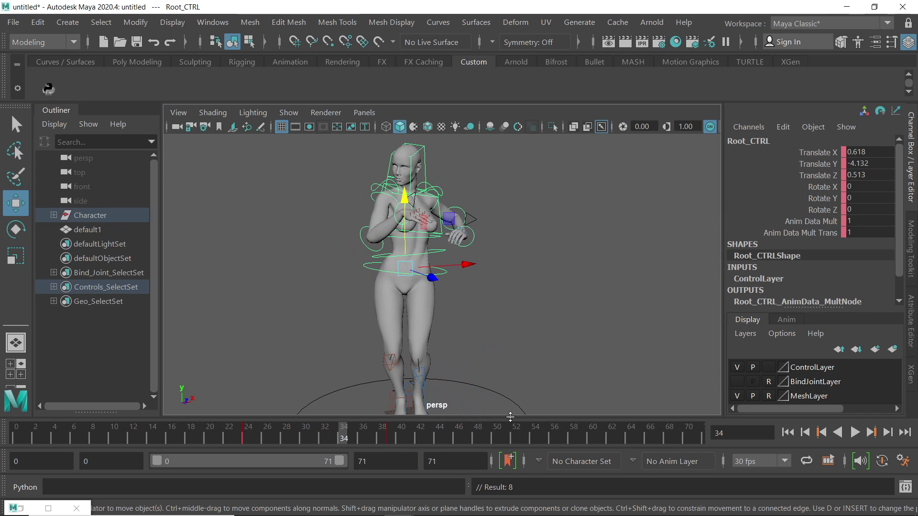
pyautogui.keyDown('alt'); pyautogui.moveTo(549, 302); pyautogui.dragTo(430, 299); pyautogui.keyUp('alt')
pyautogui.moveTo(124, 444); pyautogui.dragTo(143, 431)
pyautogui.moveTo(71, 433)
pyautogui.mouseDown()
pyautogui.moveTo(358, 443)
pyautogui.moveTo(240, 437)
pyautogui.moveTo(50, 449)
pyautogui.moveTo(286, 457)
pyautogui.moveTo(325, 446)
pyautogui.mouseUp()
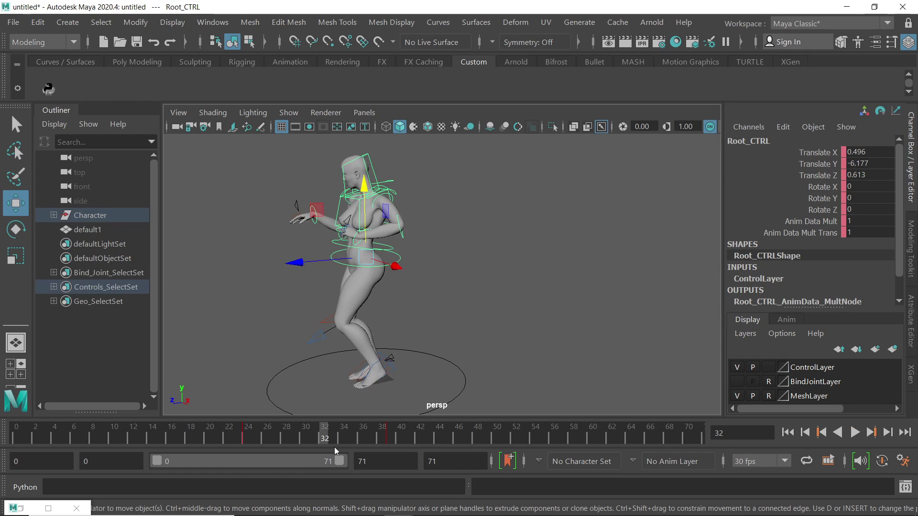
pyautogui.keyDown('alt'); pyautogui.moveTo(492, 342); pyautogui.dragTo(558, 318); pyautogui.keyUp('alt')
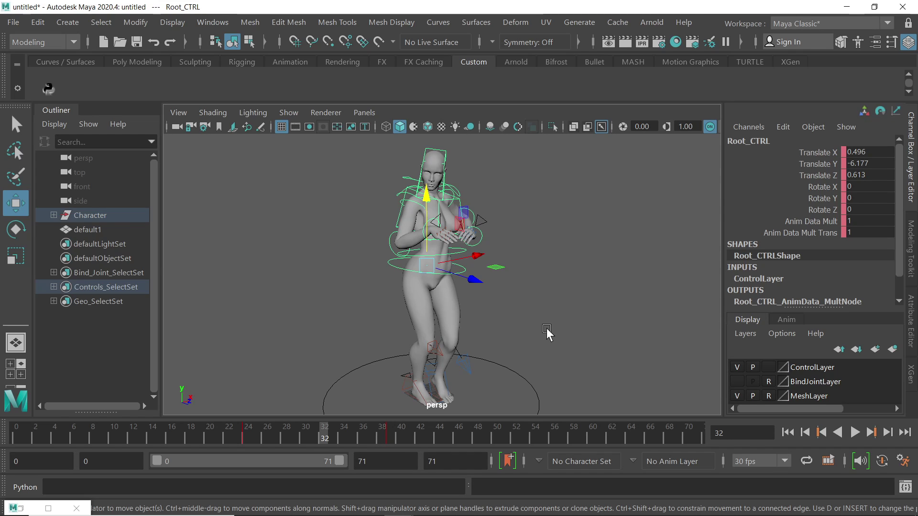
# Review the Auto-Control-Rig's options for importing, baking and clearing animation, and close the tool.
pyautogui.click(49, 90)
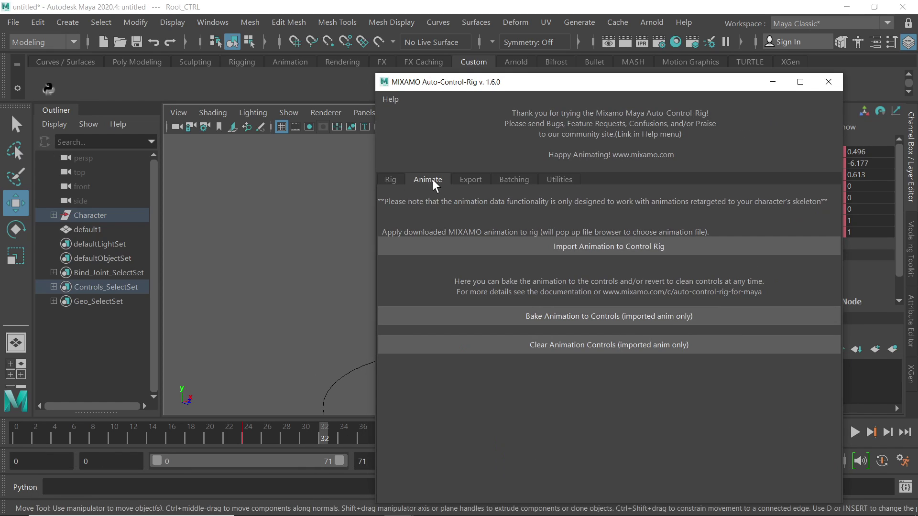
pyautogui.click(605, 248)
pyautogui.moveTo(562, 87); pyautogui.dragTo(540, 82)
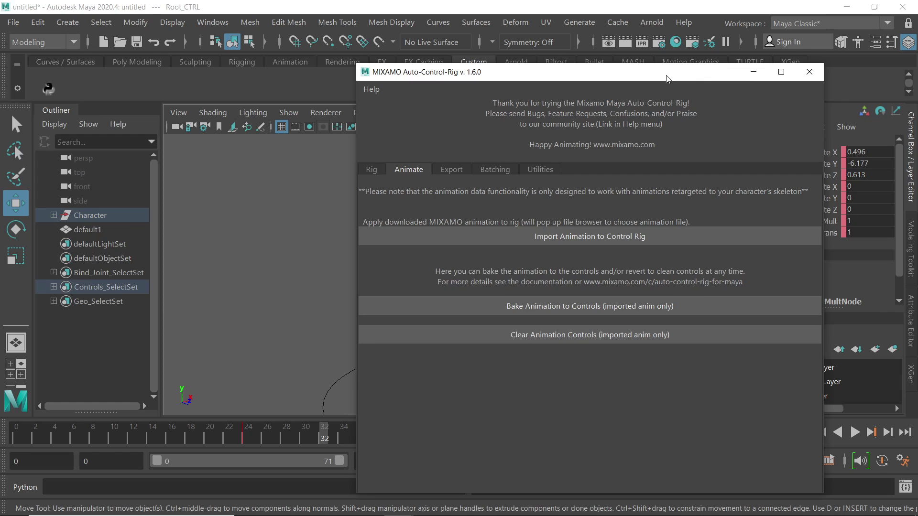
pyautogui.moveTo(665, 76); pyautogui.dragTo(558, 80)
pyautogui.click(710, 82)
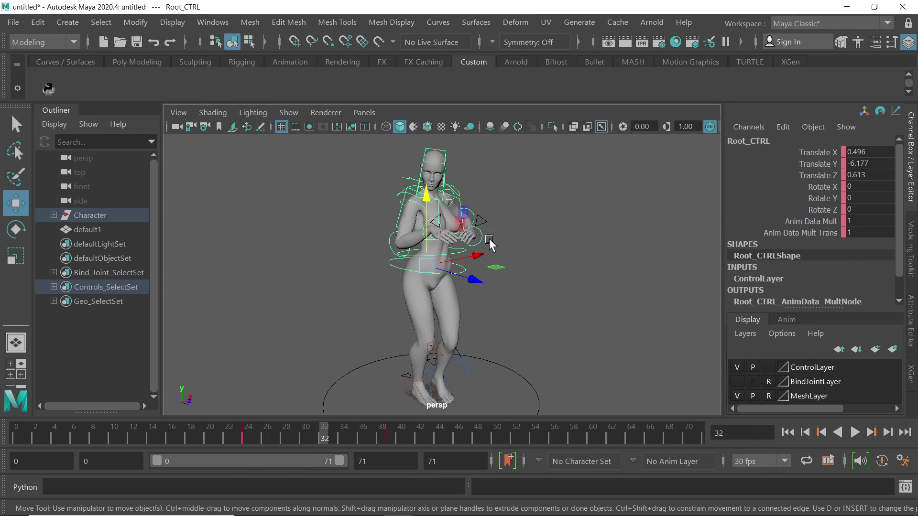
pyautogui.keyDown('alt'); pyautogui.moveTo(515, 258); pyautogui.dragTo(521, 231); pyautogui.keyUp('alt')
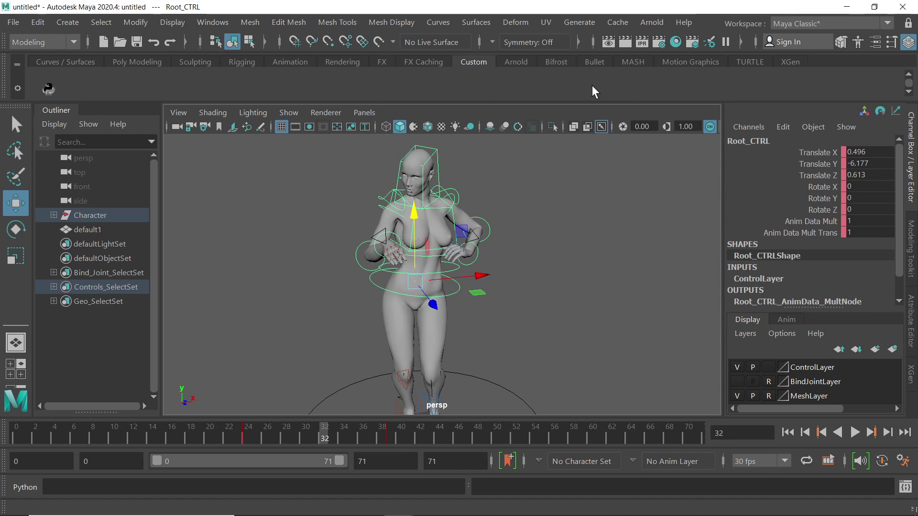
pyautogui.click(8, 22)
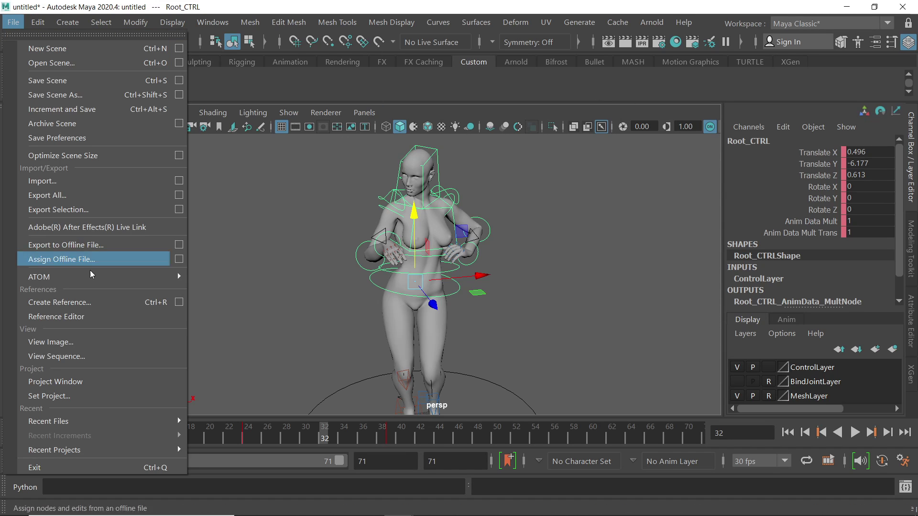
pyautogui.click(104, 180)
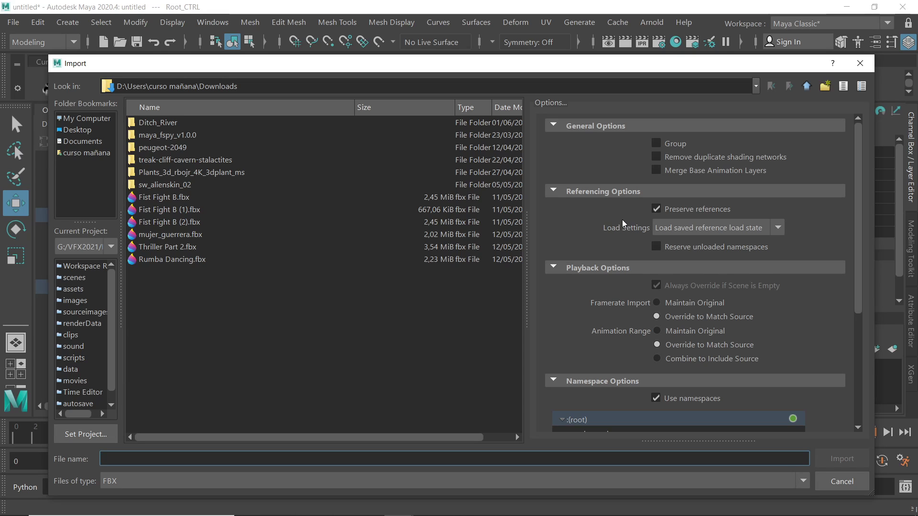
pyautogui.click(656, 302)
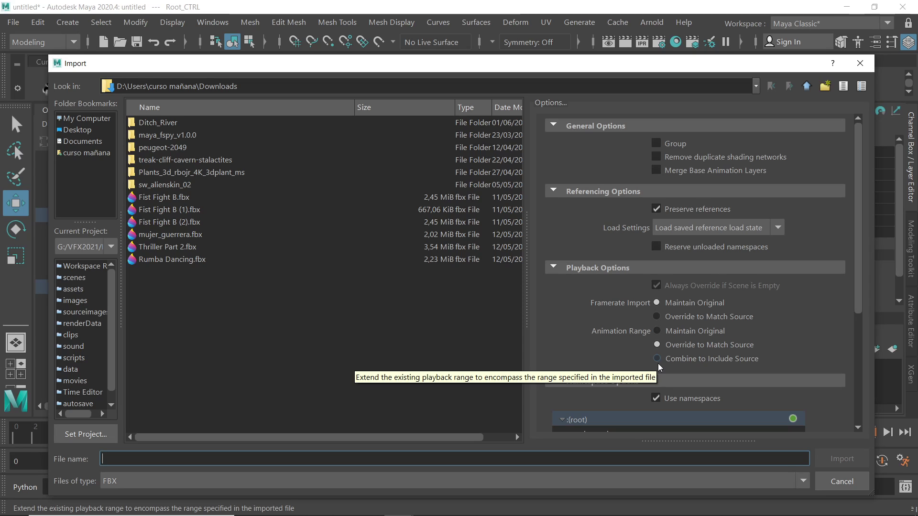
pyautogui.click(656, 316)
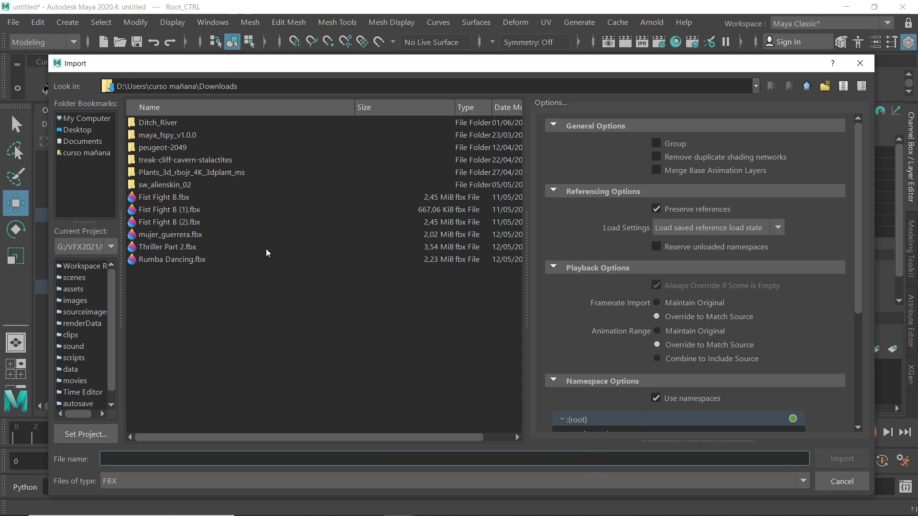
pyautogui.click(860, 63)
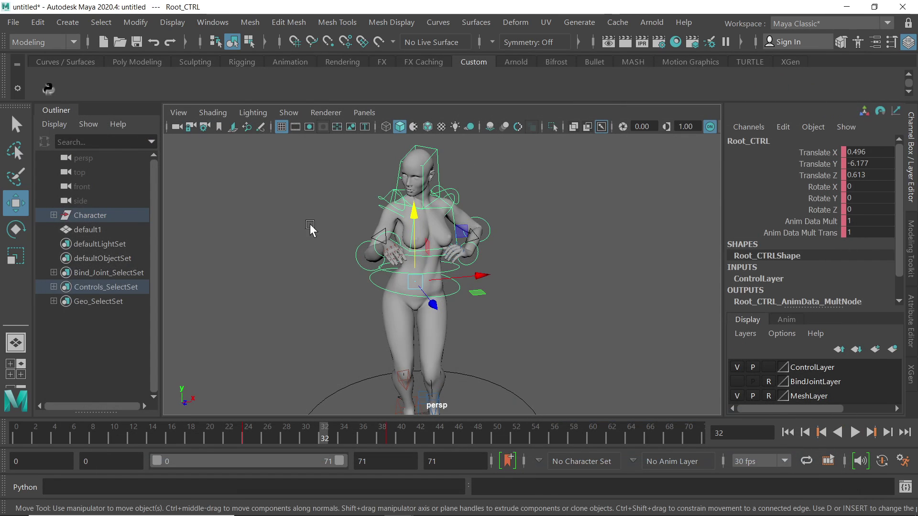
# Reopen the Auto-Control-Rig's animation options and browse the FBX files available to import onto the control rig.
pyautogui.click(49, 90)
pyautogui.click(308, 179)
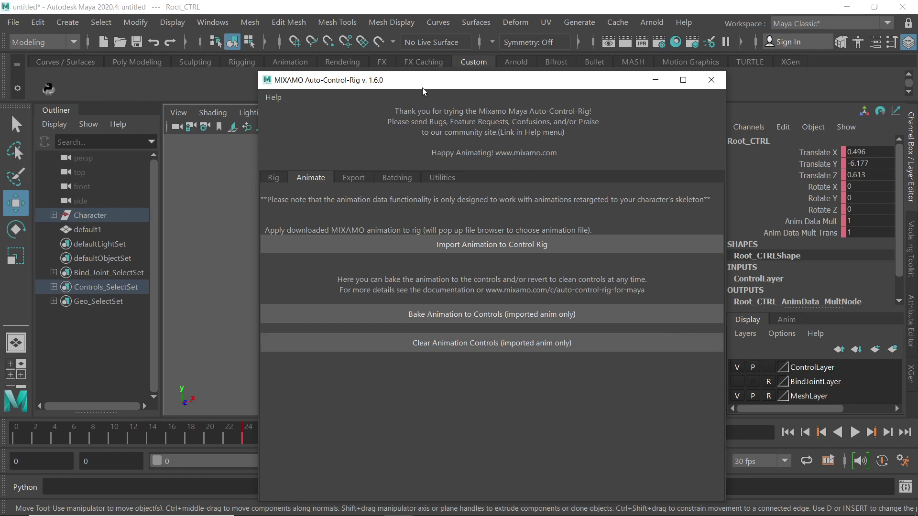
pyautogui.moveTo(429, 80); pyautogui.dragTo(609, 60)
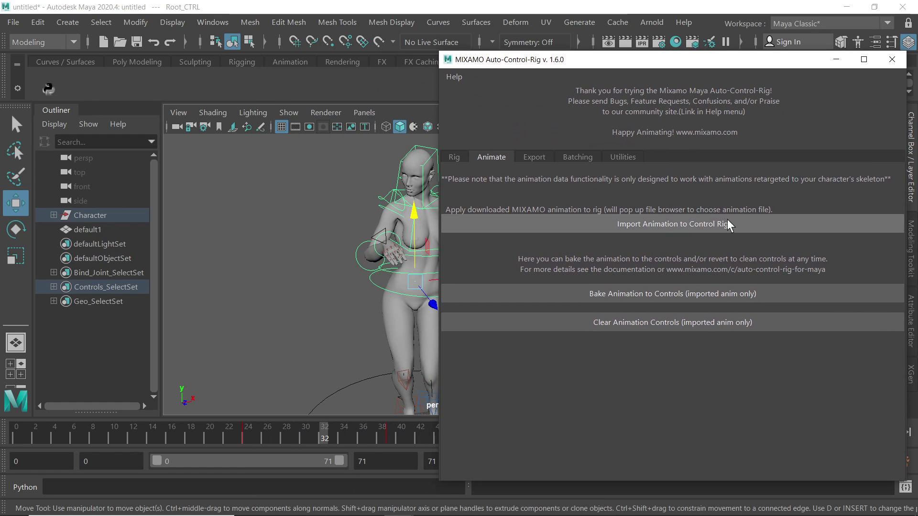
pyautogui.click(645, 224)
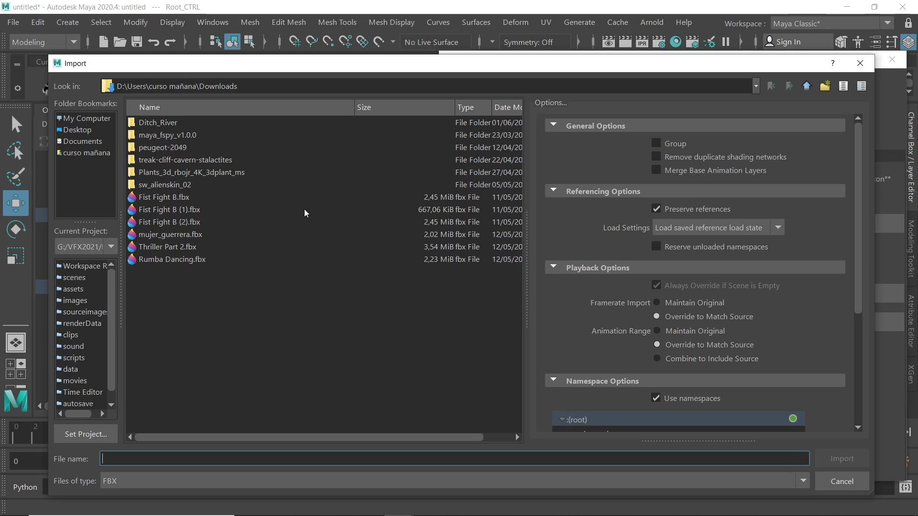
pyautogui.click(860, 62)
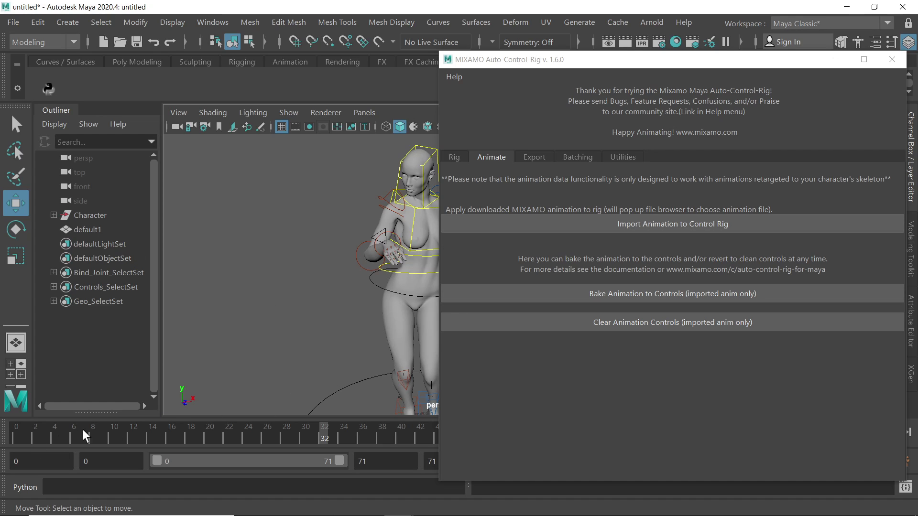
# Try to import mujer_guerrera.fbx into the current rigged scene at frame 0.
pyautogui.click(17, 432)
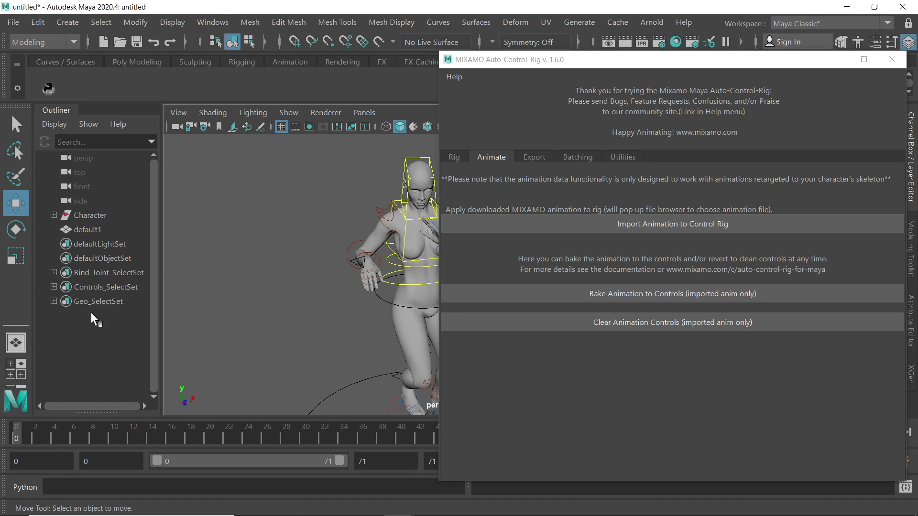
pyautogui.click(13, 22)
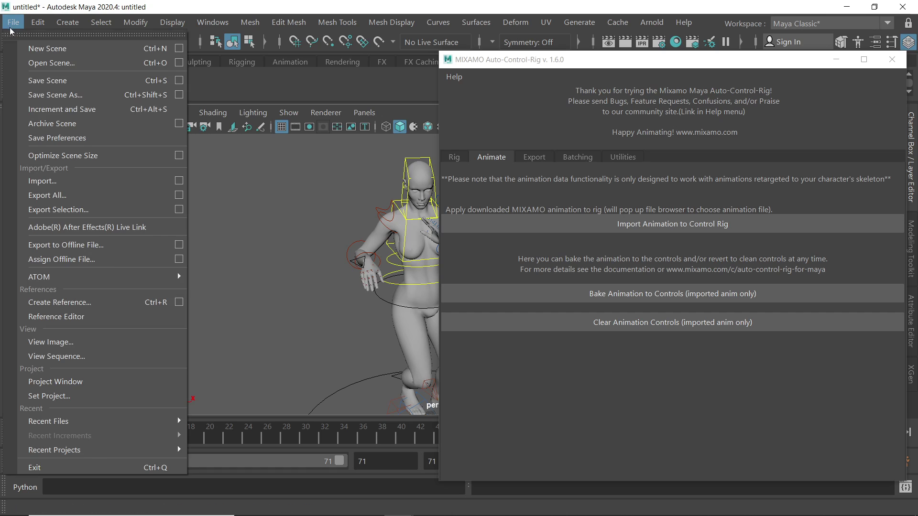
pyautogui.click(71, 182)
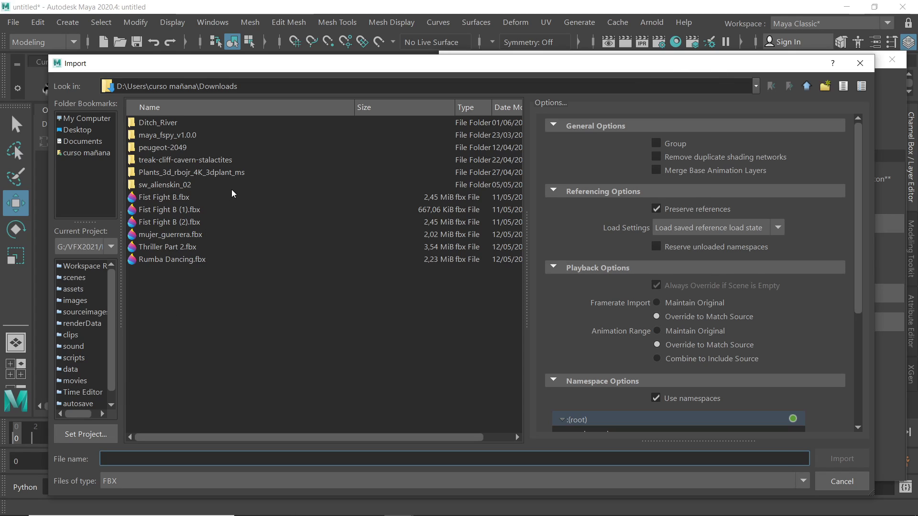
pyautogui.click(169, 235)
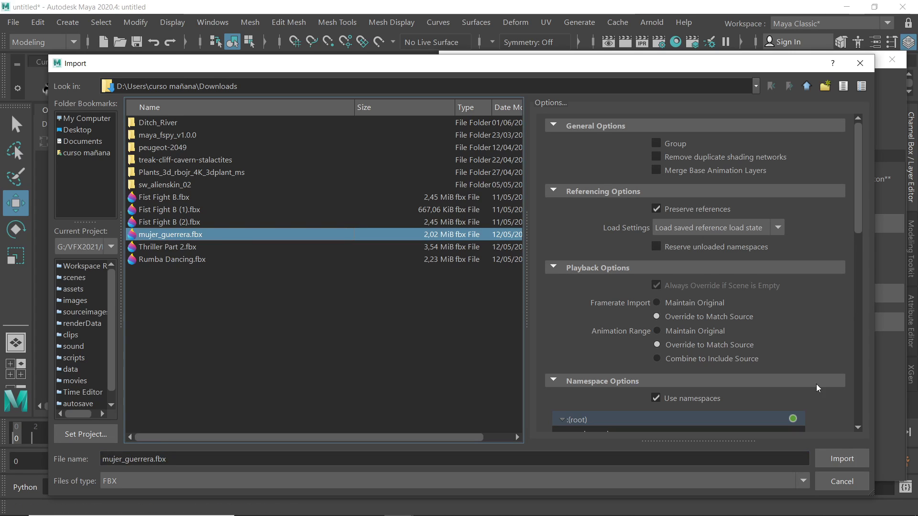
pyautogui.click(838, 462)
pyautogui.press('w')
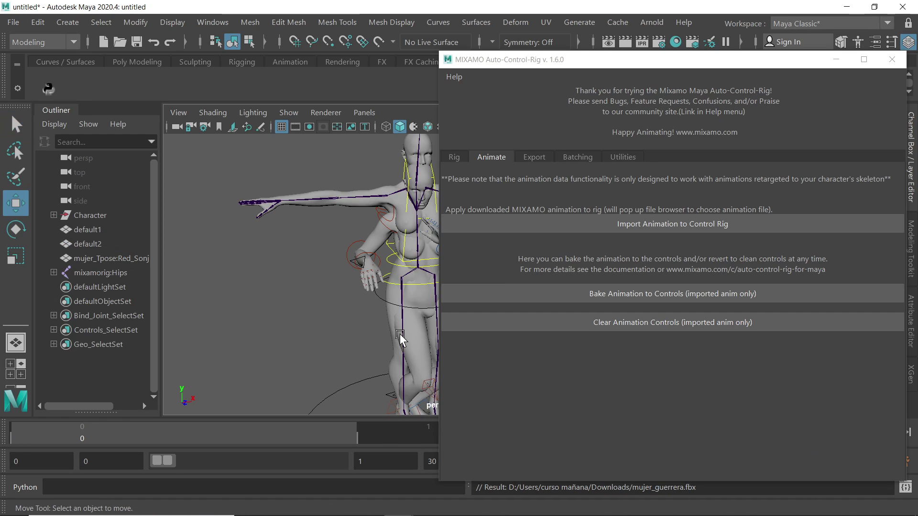
# Start a new scene without saving the current one, and import mujer_guerrera.fbx into it.
pyautogui.click(13, 22)
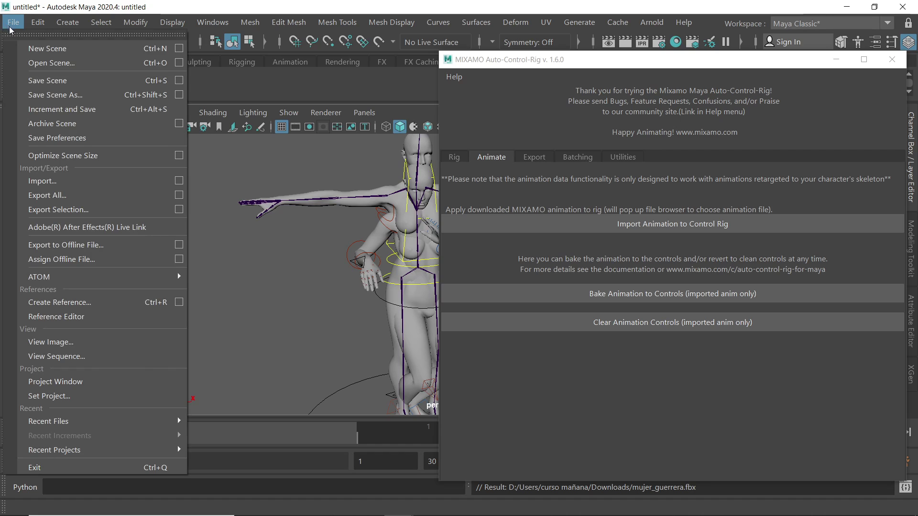
pyautogui.click(47, 48)
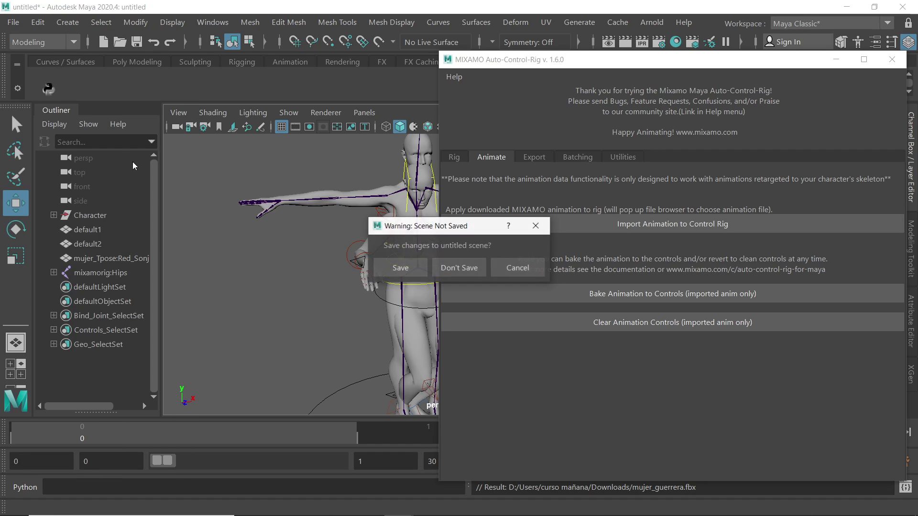
pyautogui.click(467, 268)
pyautogui.click(13, 22)
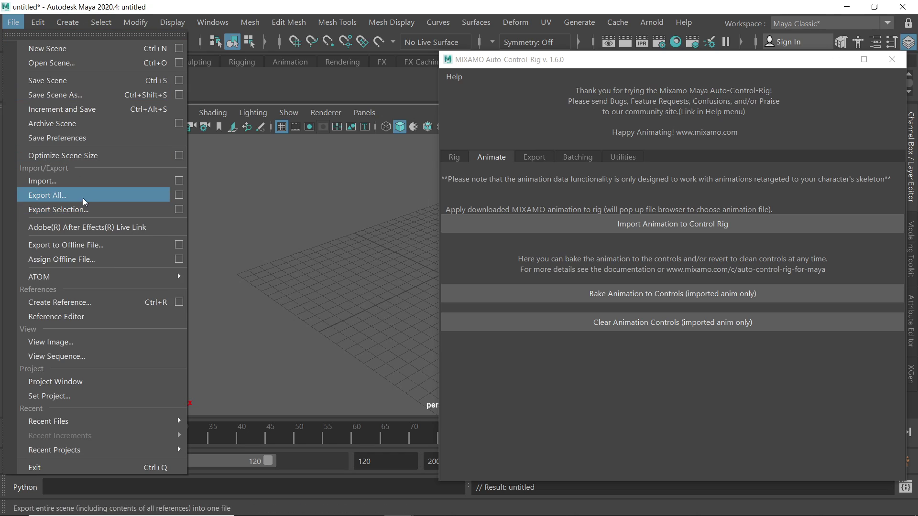
pyautogui.click(81, 182)
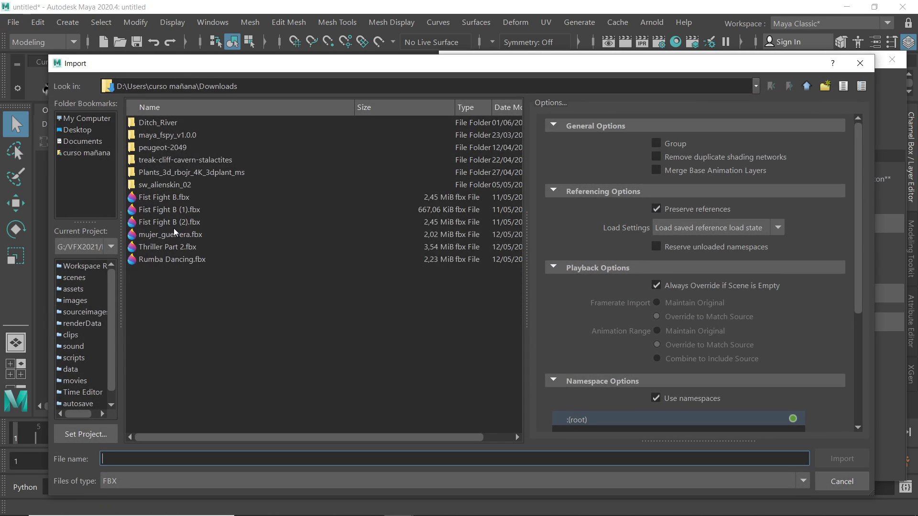
pyautogui.click(169, 236)
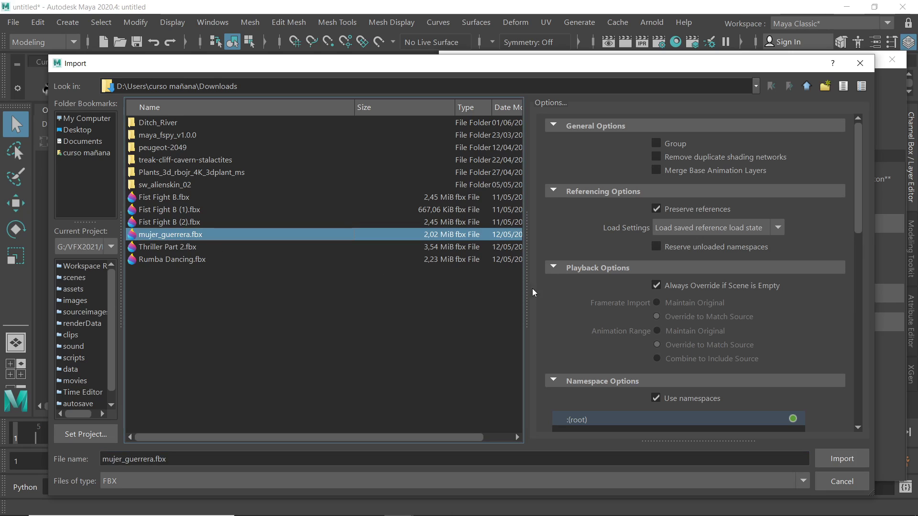
pyautogui.click(839, 459)
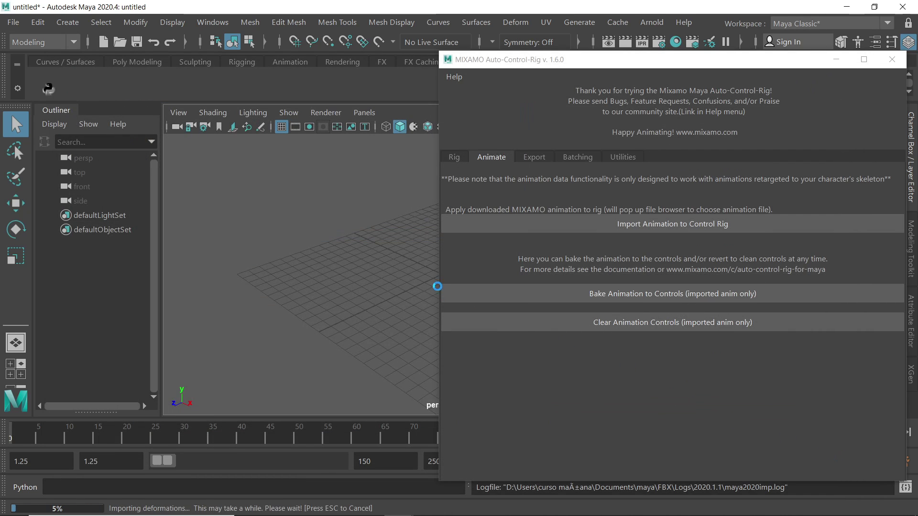
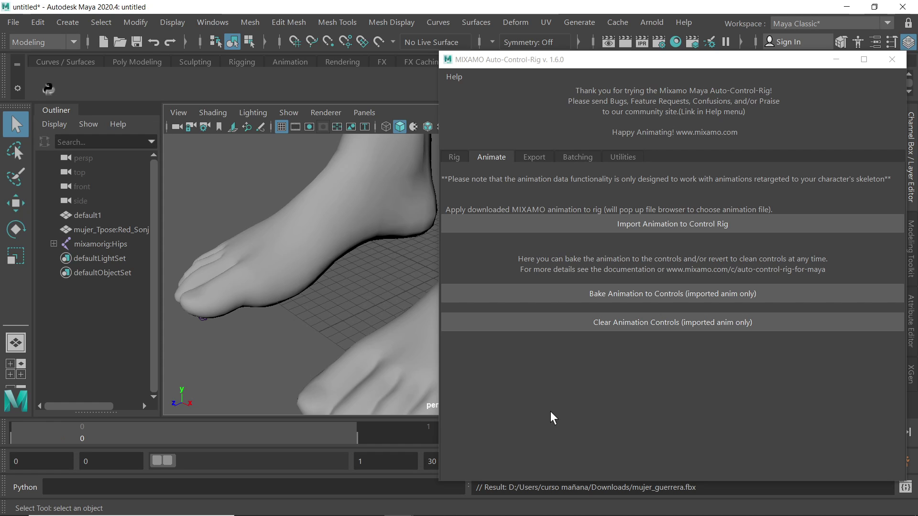
pyautogui.click(339, 504)
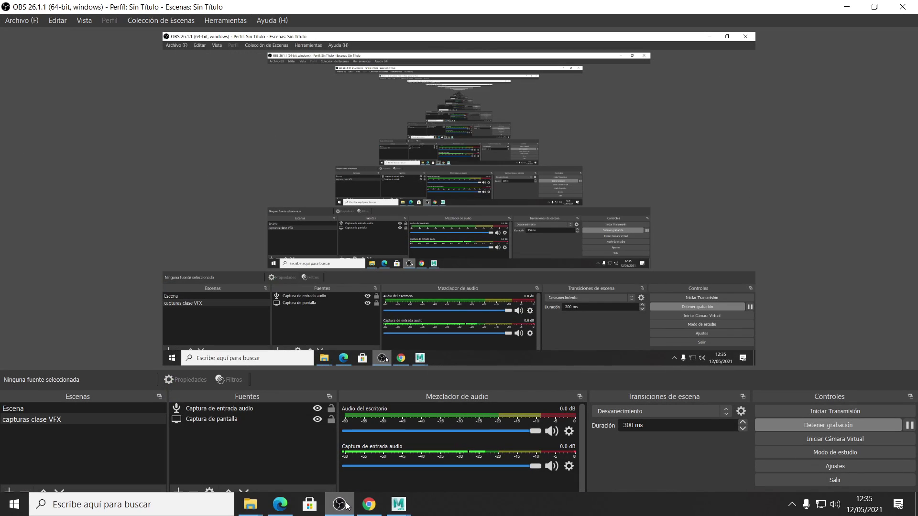